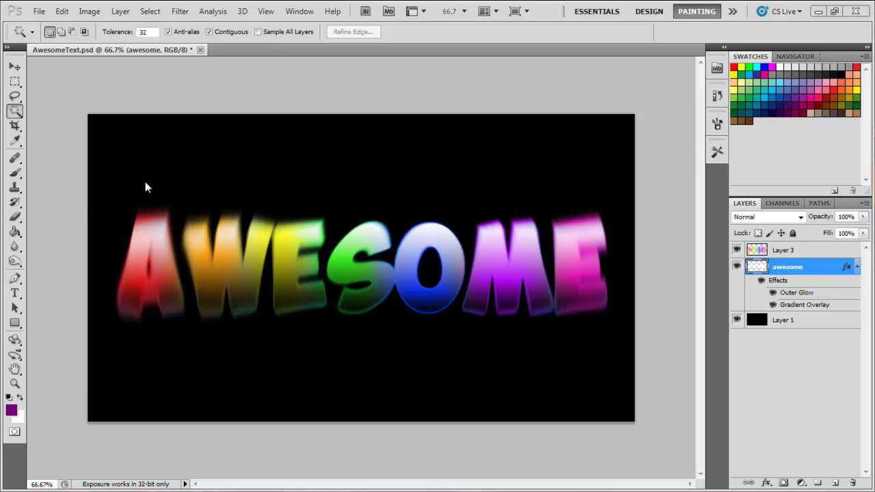
- Create a new 1280×720 document from the 720p Widescreen preset
left_click(39, 12)
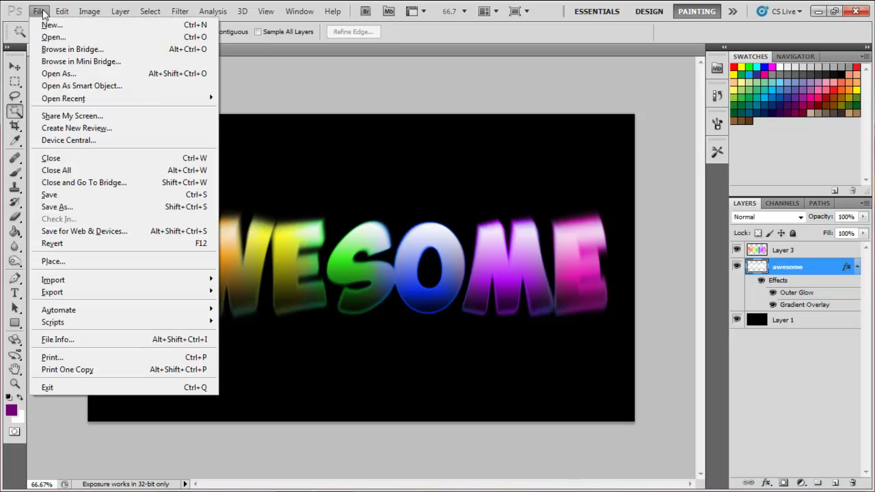
left_click(50, 24)
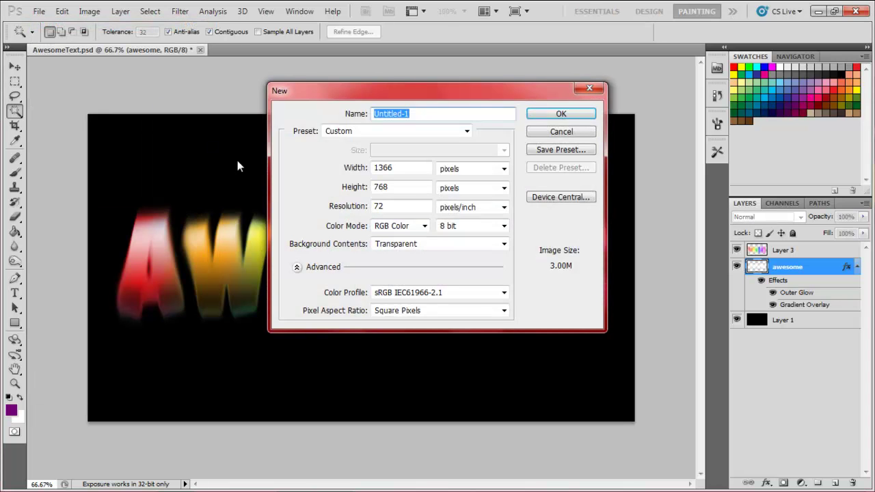
left_click(426, 132)
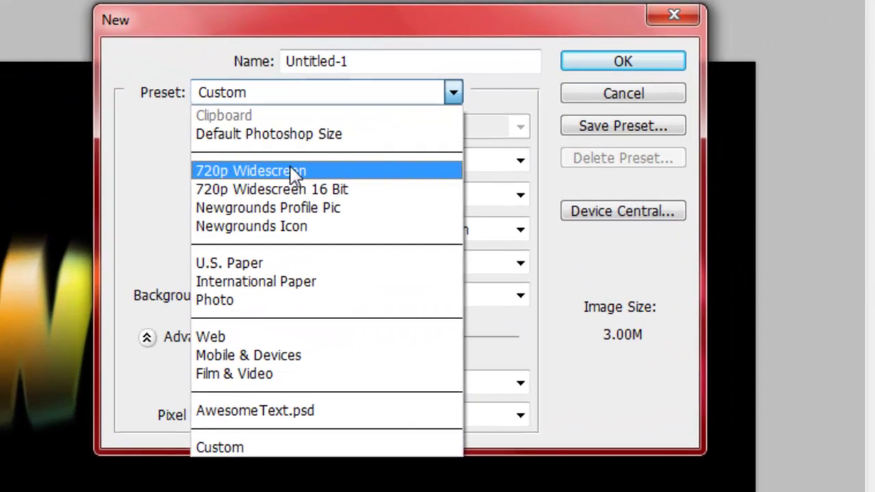
left_click(360, 174)
left_click_drag(328, 158, 259, 166)
left_click_drag(312, 195, 289, 198)
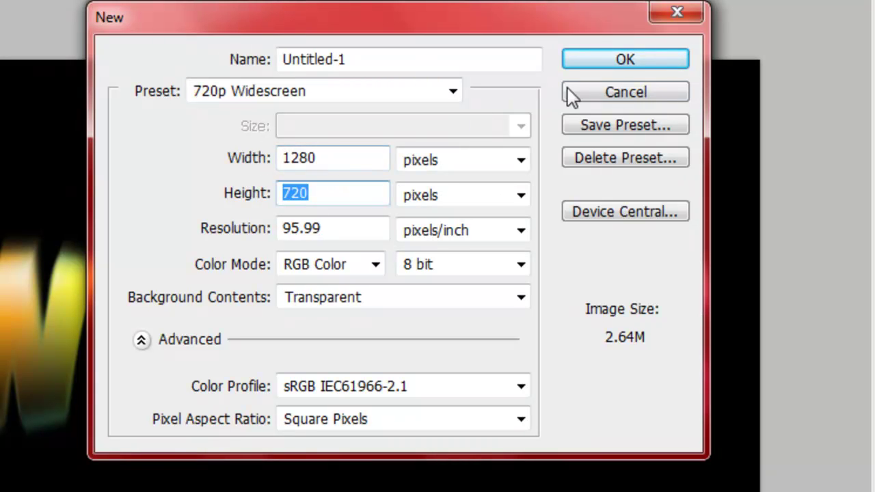
left_click(634, 57)
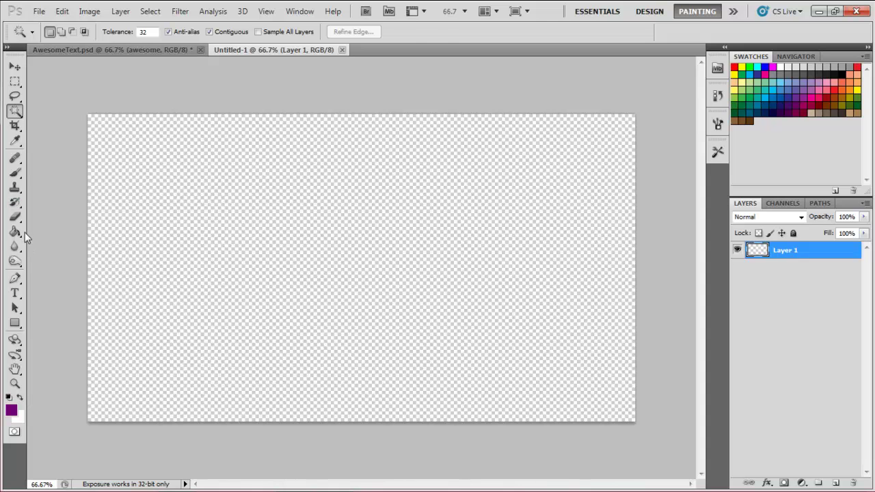
- Fill Layer 1 with solid black using the Paint Bucket and add an empty Layer 2 above it
left_click(17, 233)
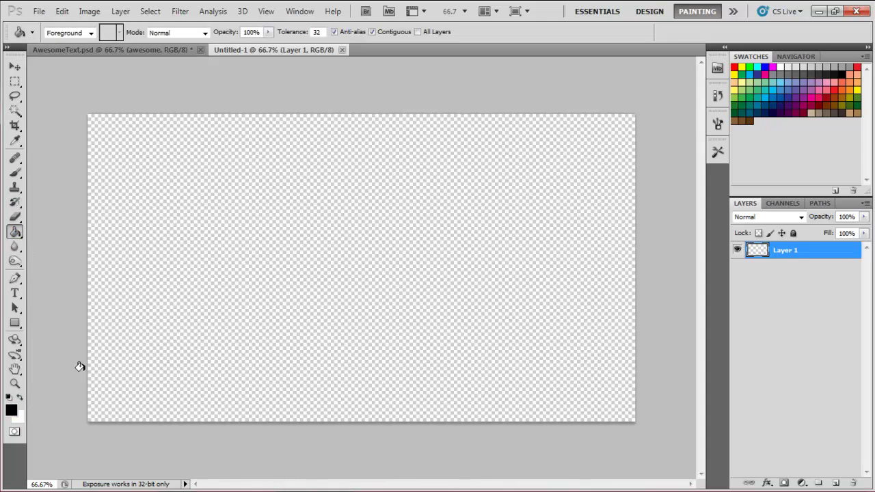
left_click(158, 343)
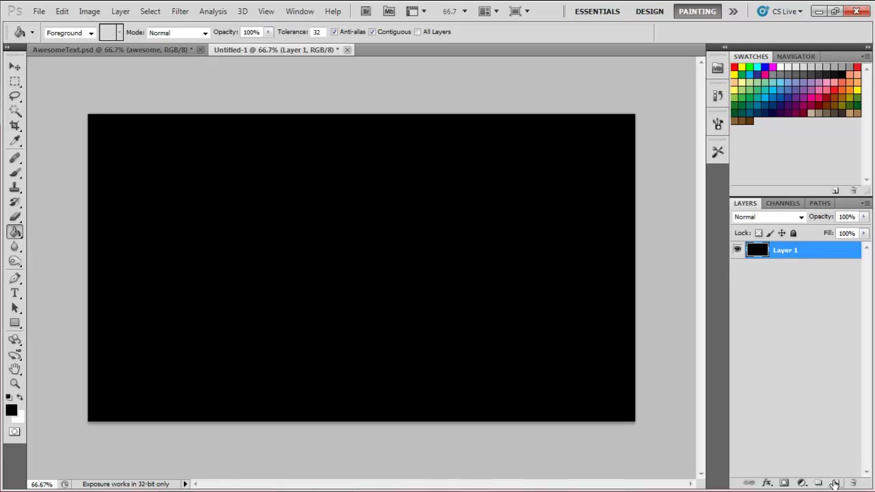
left_click(835, 483)
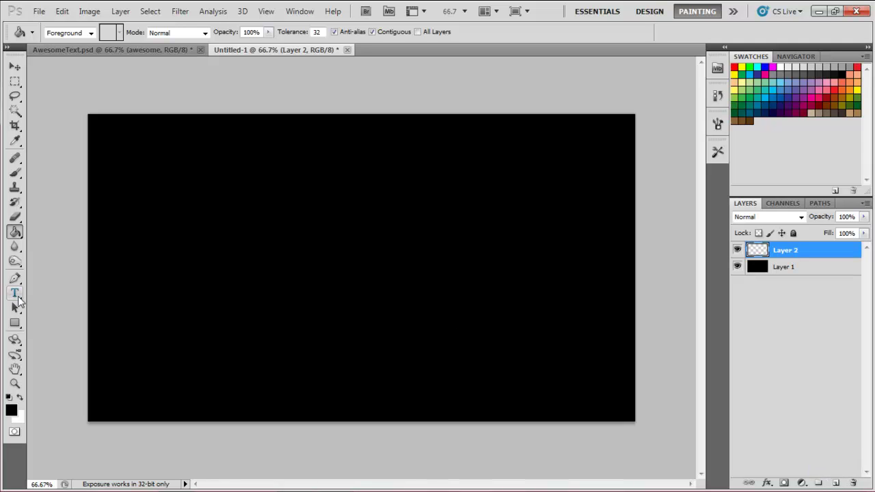
- Select the Type tool with the Taskforce Laser font
left_click(18, 298)
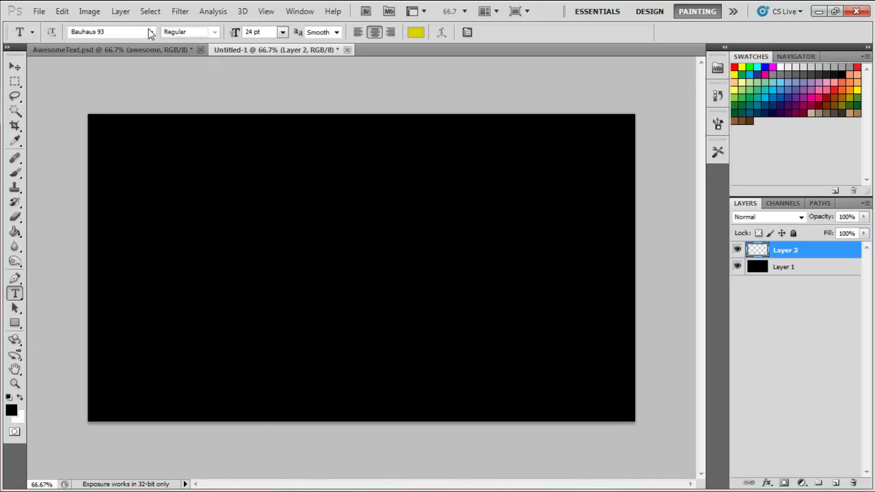
left_click(150, 32)
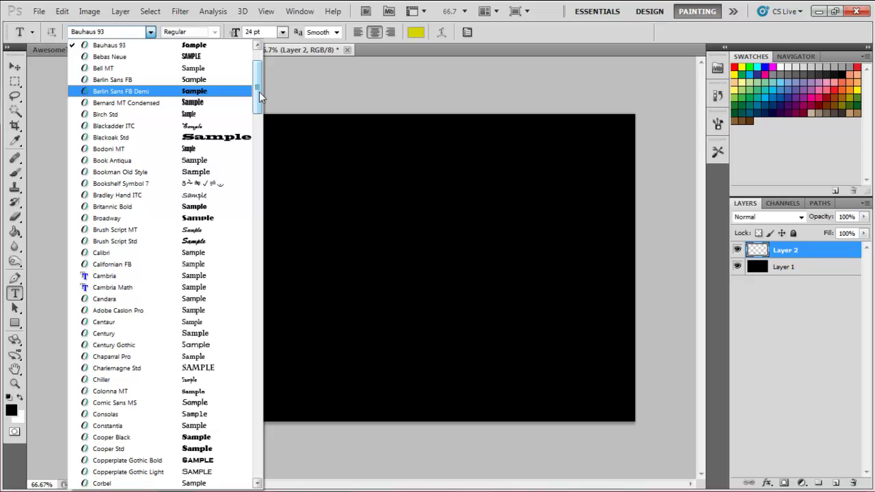
left_click_drag(259, 91, 266, 325)
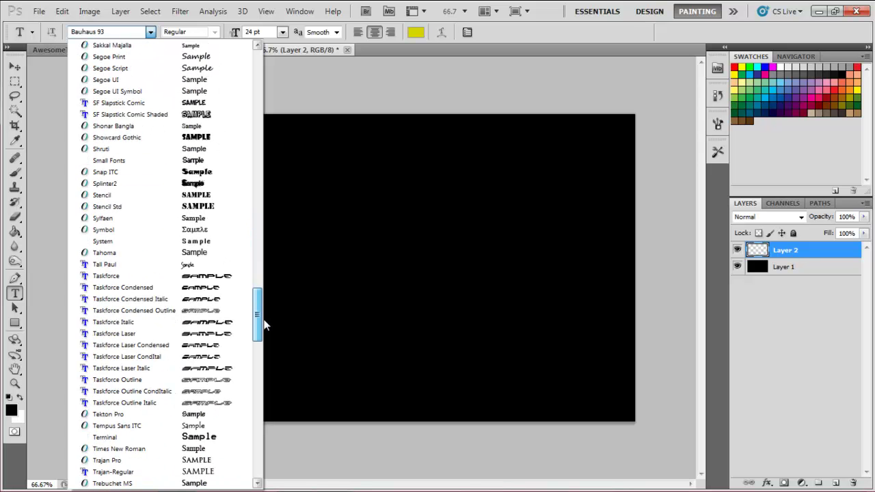
left_click(216, 334)
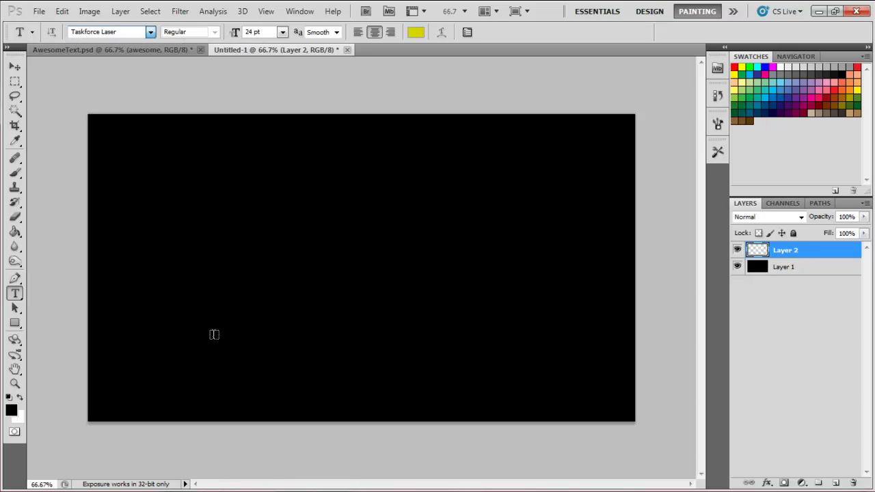
- Type 'awesome' on the left of the canvas and colour it pure white
left_click(176, 257)
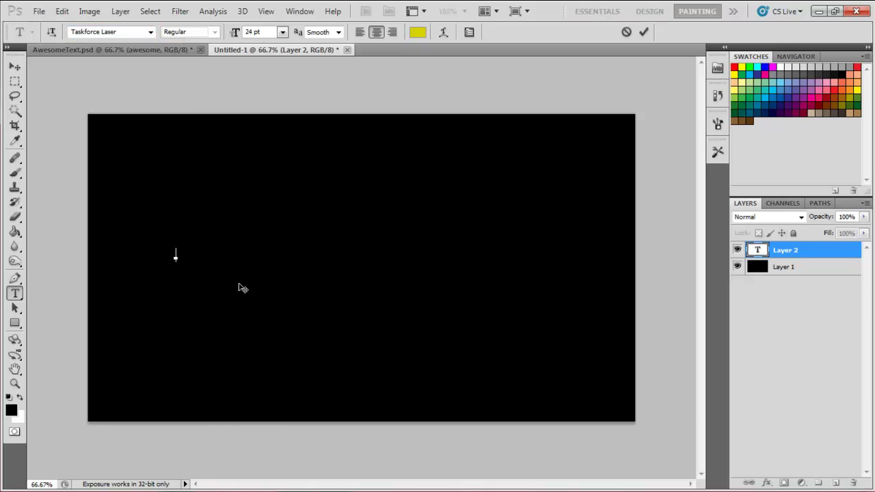
type("awesome")
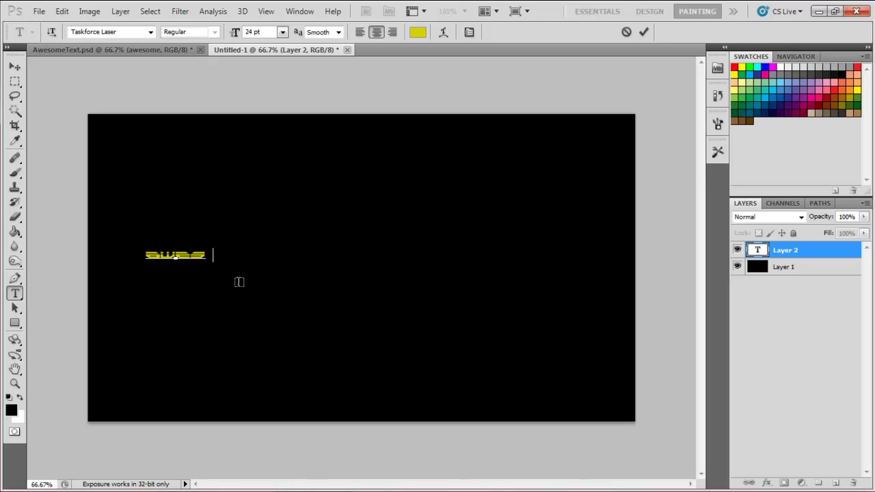
key("ctrl+a")
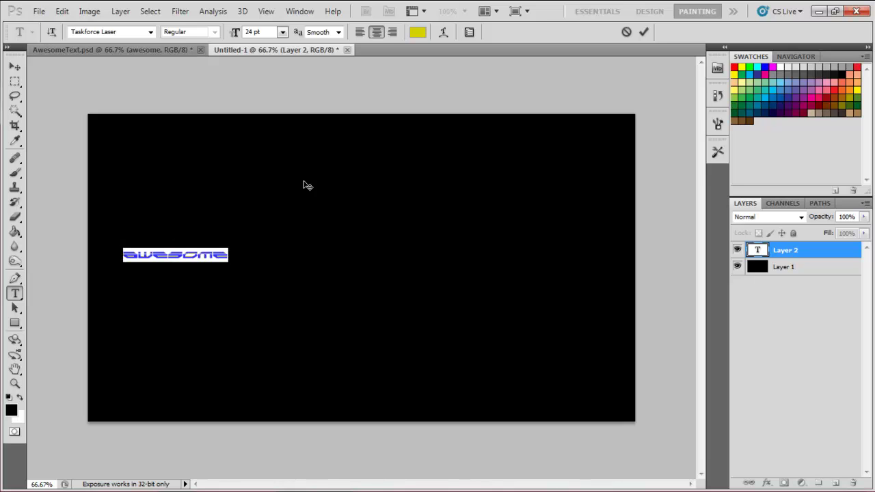
left_click(418, 32)
left_click(558, 260)
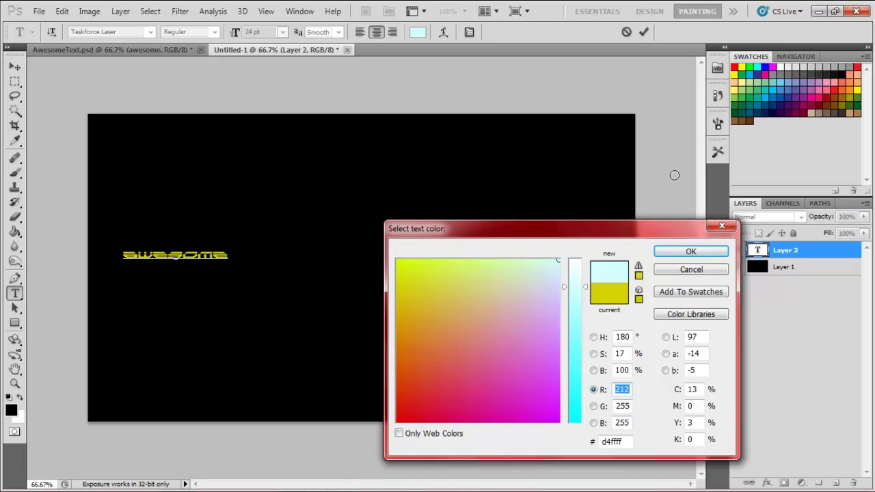
left_click_drag(574, 280, 593, 209)
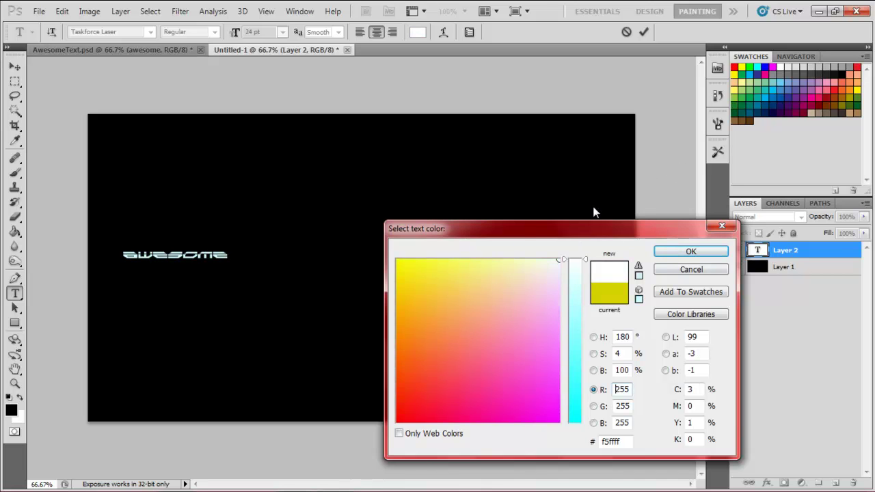
left_click(676, 252)
key("ctrl+h")
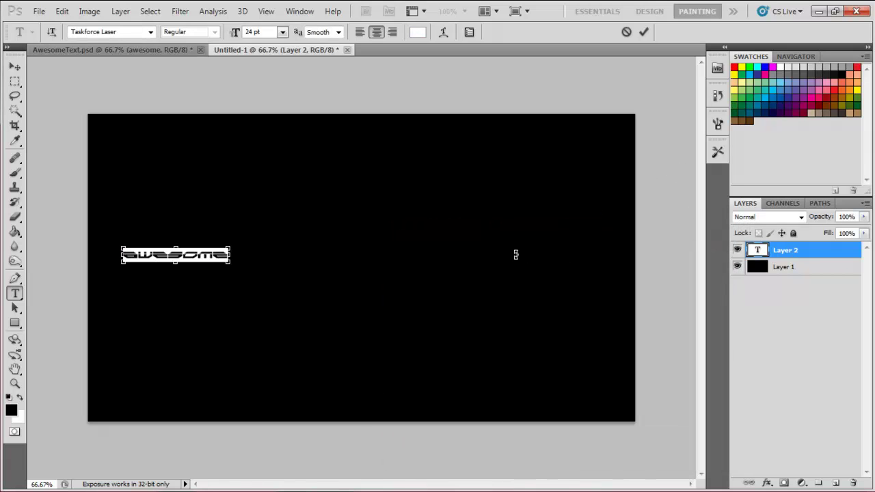
- Commit the text and move the word lower on the canvas
key("ctrl+Return")
key("v")
left_click_drag(220, 265, 203, 319)
- Enlarge the 'awesome' text to 125 pt
left_click(15, 295)
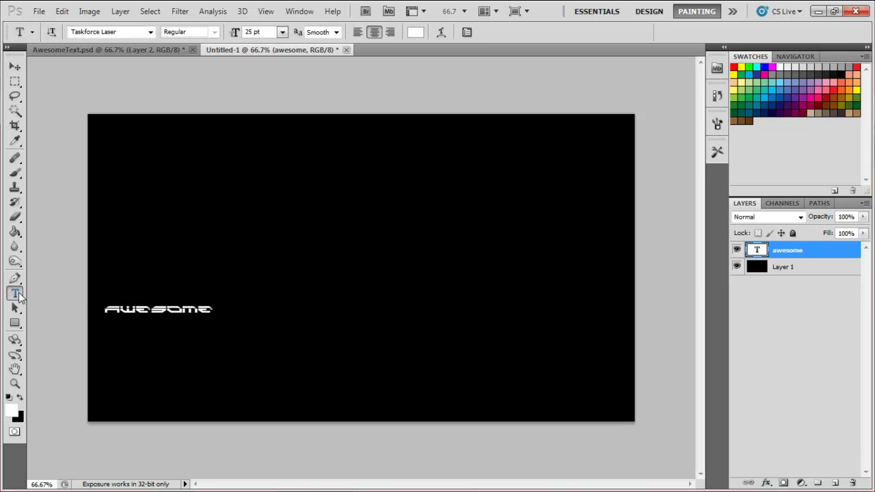
left_click(176, 309)
key("ctrl+a")
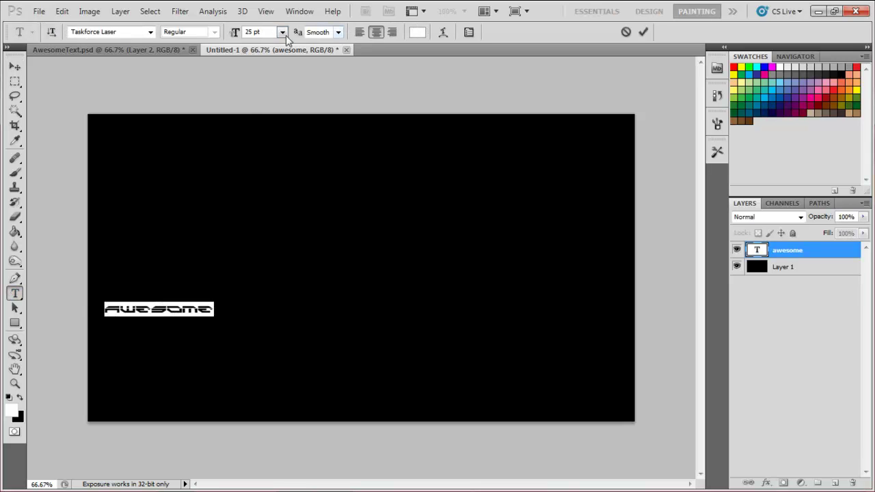
left_click(266, 32)
type("125")
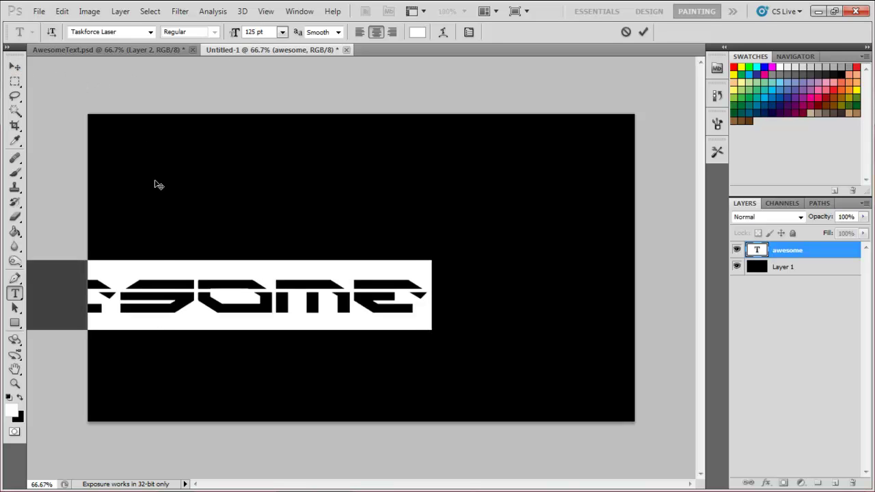
- Centre the word vertically and horizontally on the canvas
left_click(14, 66)
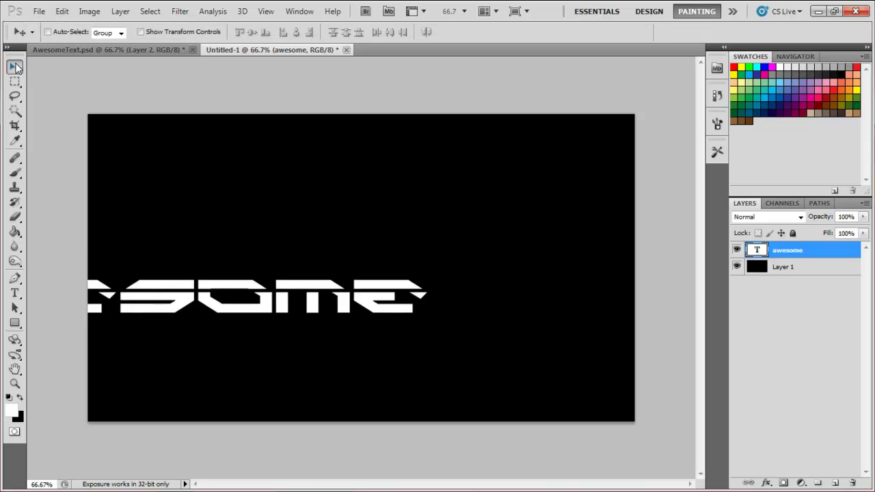
left_click_drag(235, 203, 246, 213)
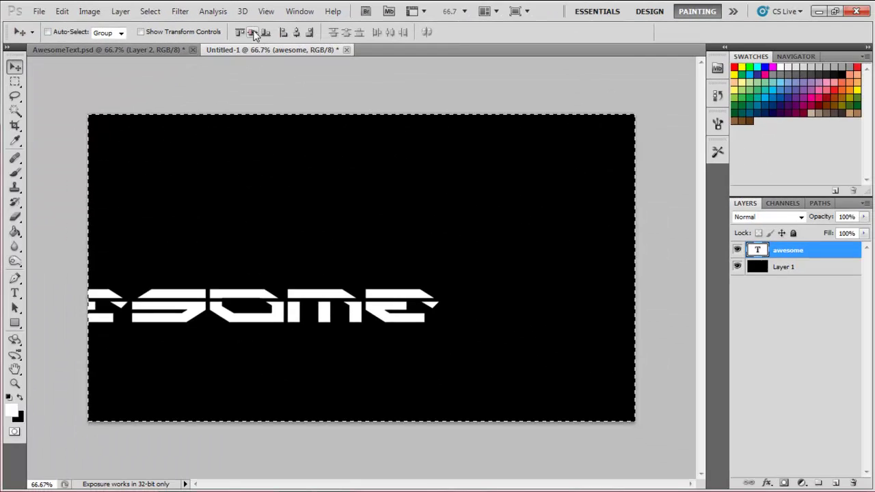
left_click(313, 78)
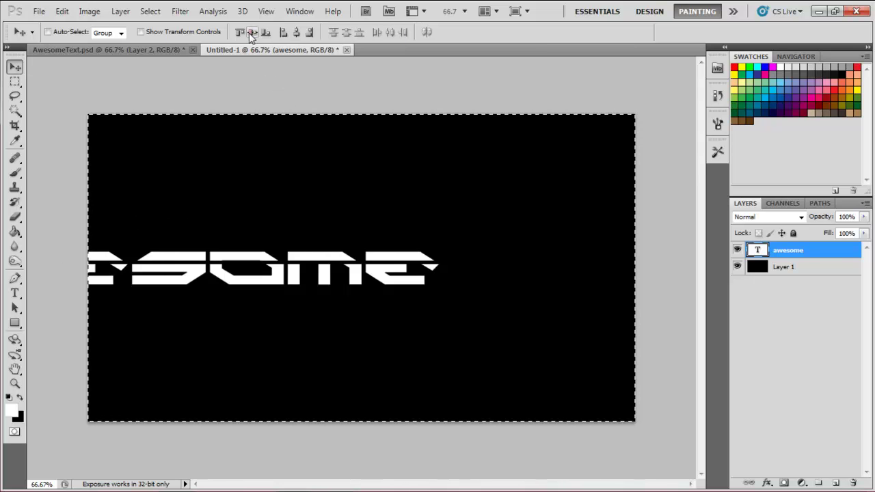
left_click(296, 34)
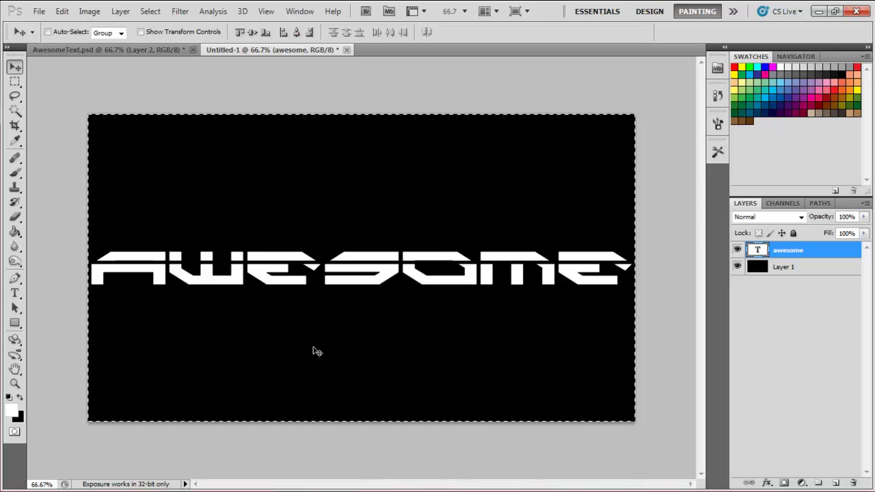
- Deselect and rasterize the AWESOME type layer
key("ctrl+d")
right_click(794, 249)
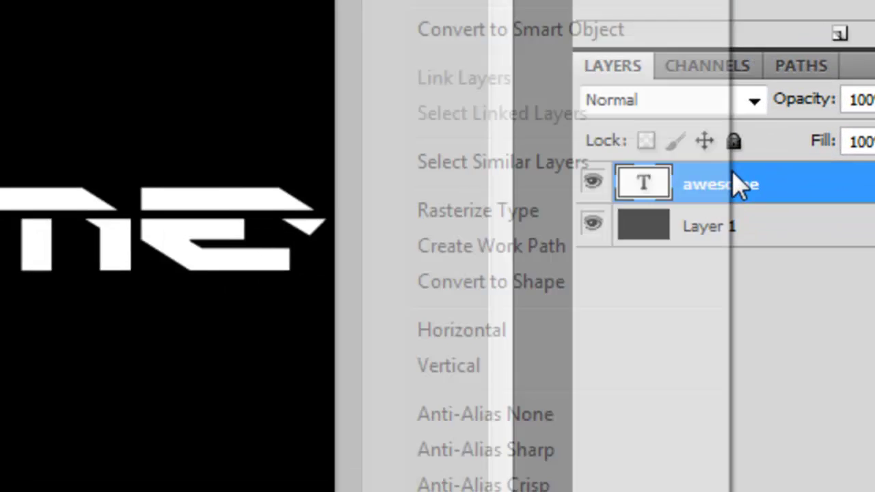
left_click(582, 219)
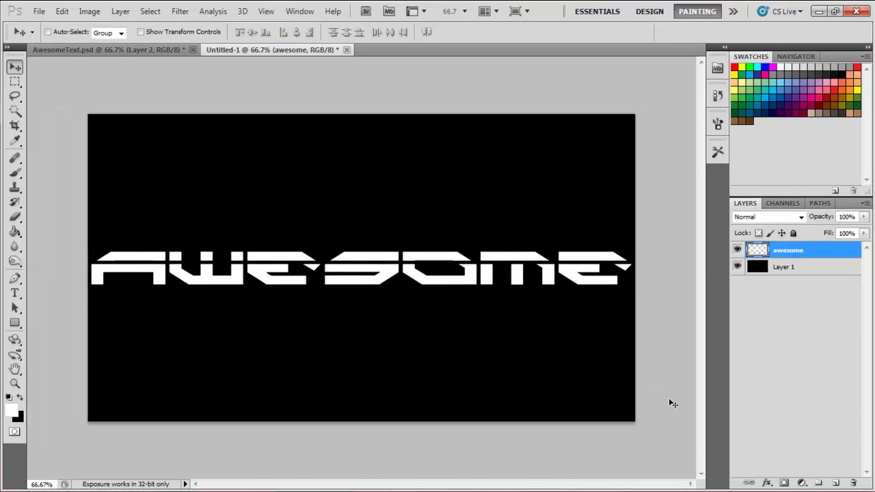
- Add a new layer above the text and fill it with black after resetting the colours
left_click(834, 483)
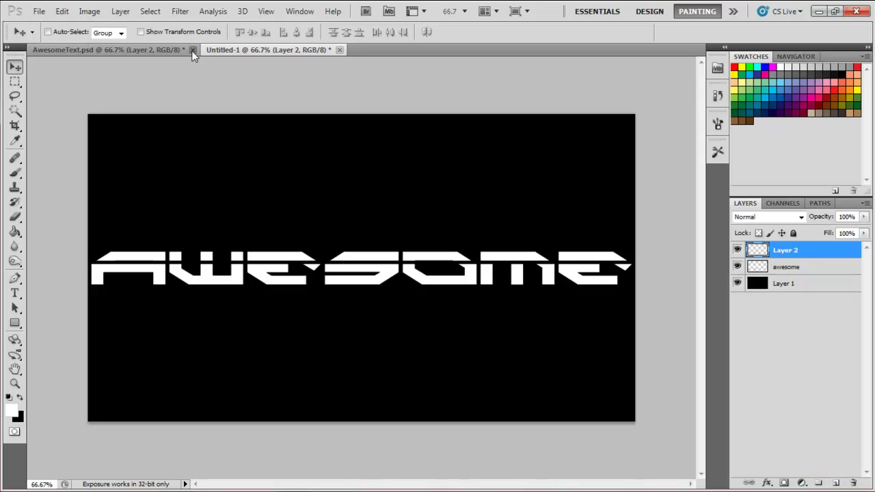
left_click(180, 12)
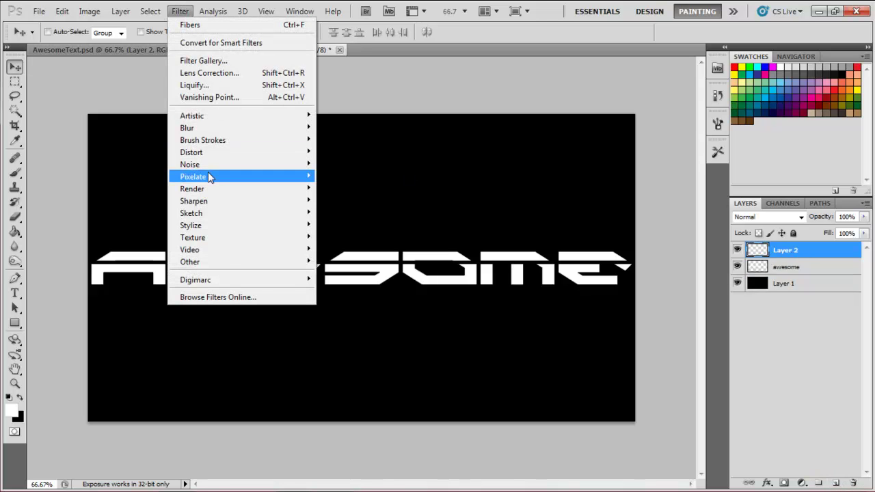
left_click(78, 253)
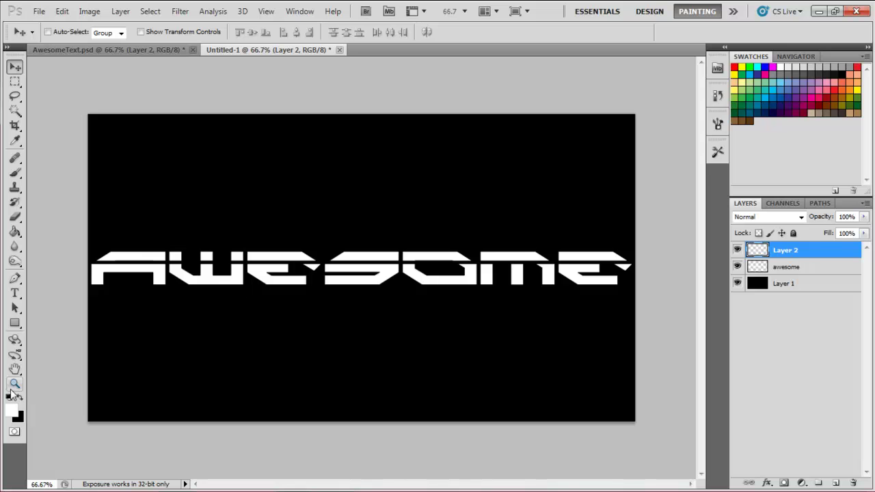
left_click(10, 396)
left_click(15, 232)
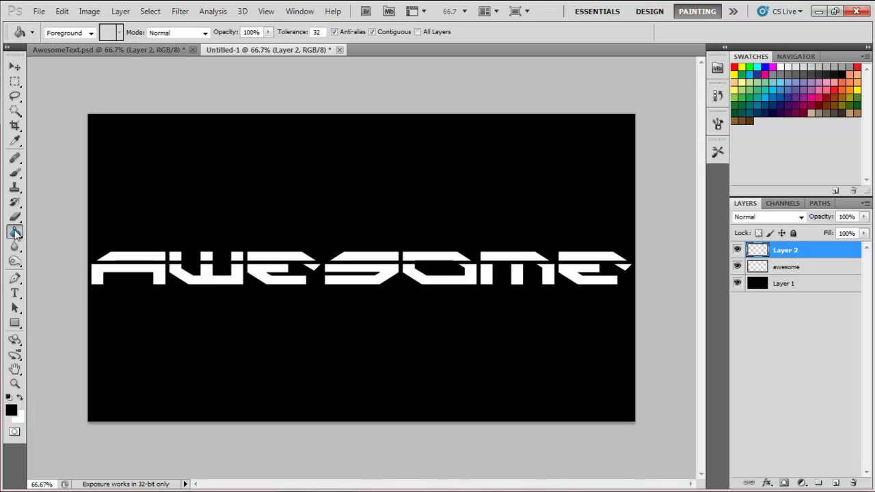
left_click(155, 250)
- Apply the Fibers render filter with a raised Variance to the new layer
left_click(191, 2)
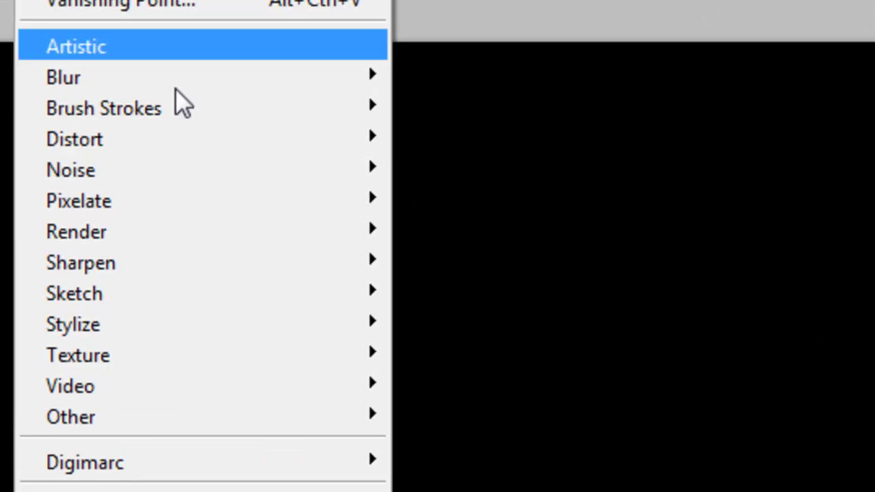
mouse_move(234, 172)
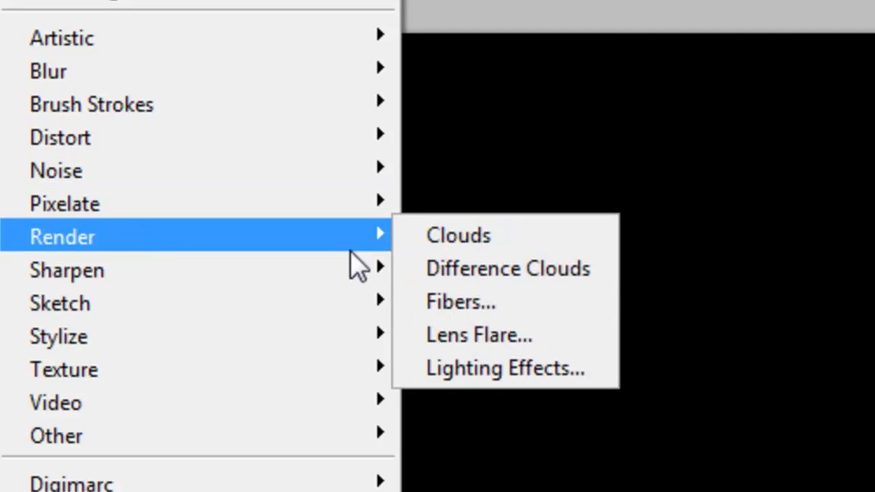
left_click(502, 301)
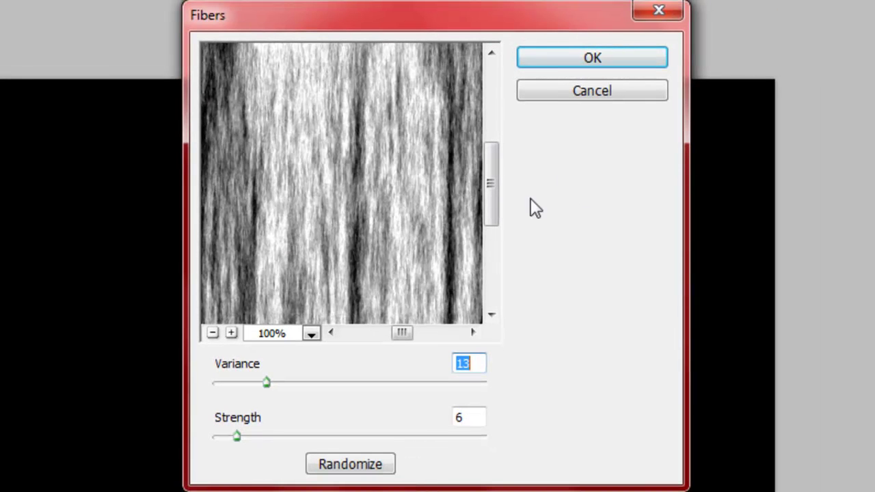
left_click_drag(490, 184, 499, 140)
left_click(495, 251)
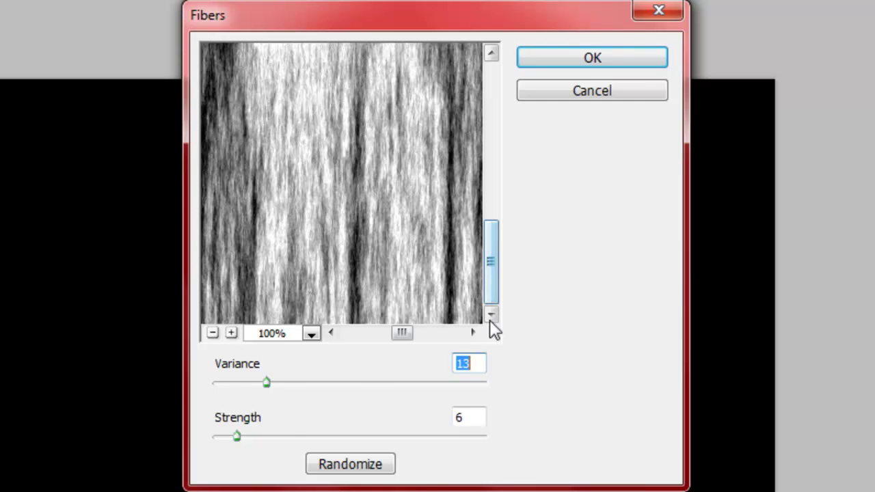
mouse_move(271, 382)
left_mouse_down()
mouse_move(375, 380)
mouse_move(276, 391)
mouse_move(286, 384)
left_mouse_up()
left_click(547, 68)
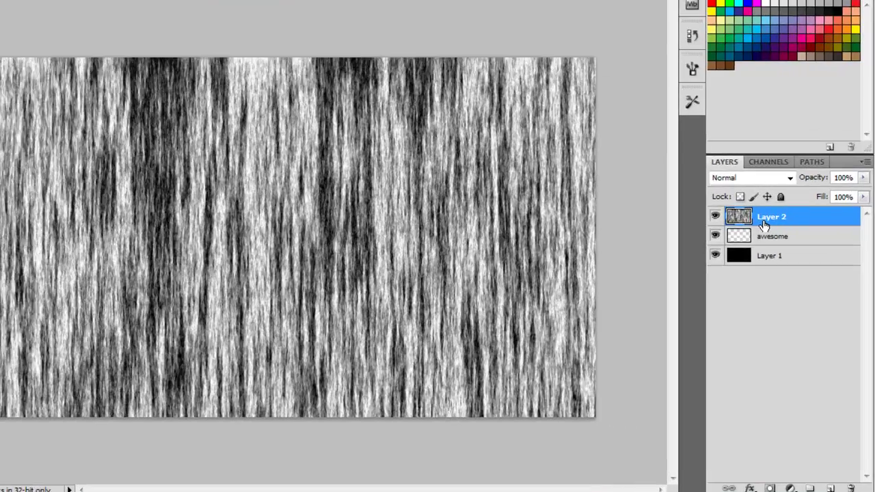
- Clip the fibres Layer 2 to the AWESOME text and add an empty Layer 3 on top
right_click(779, 250)
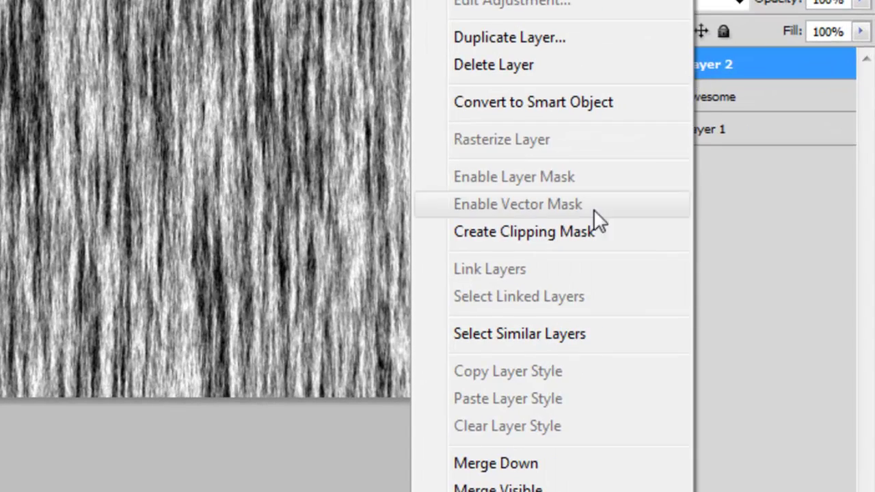
left_click(574, 228)
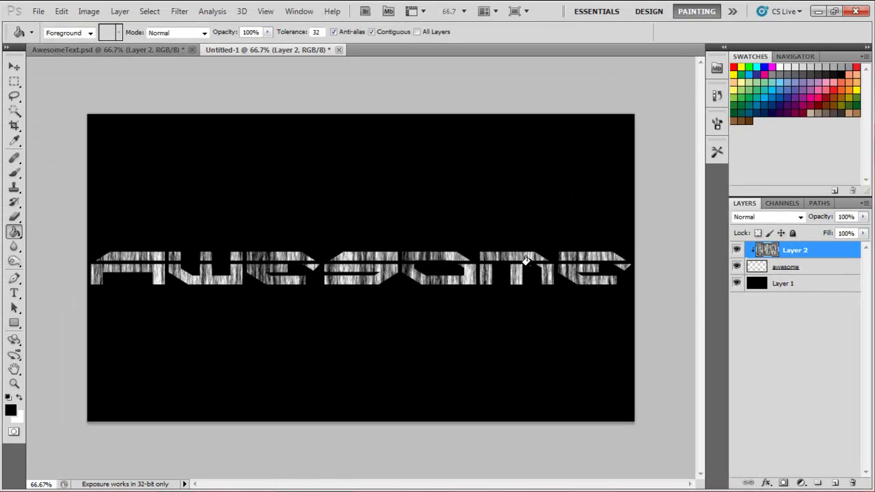
left_click(834, 483)
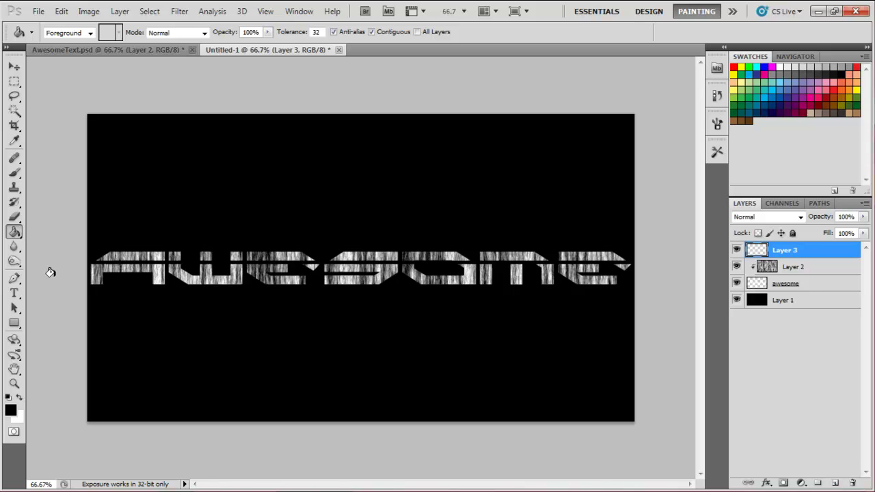
- Select the Brush tool and set its flow to 1%
left_click(14, 172)
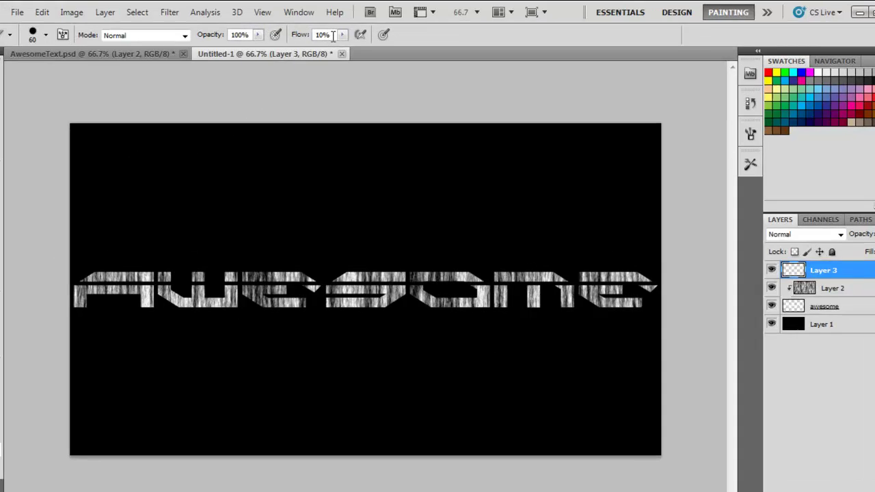
left_click(307, 32)
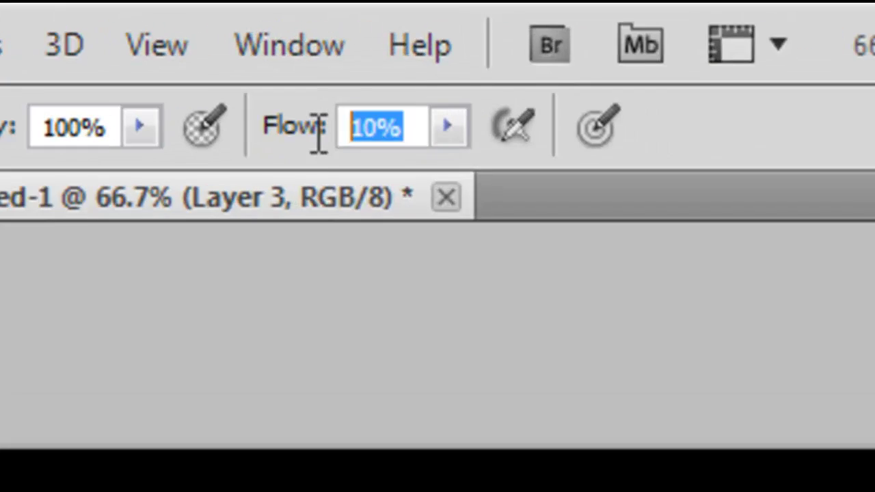
type("1")
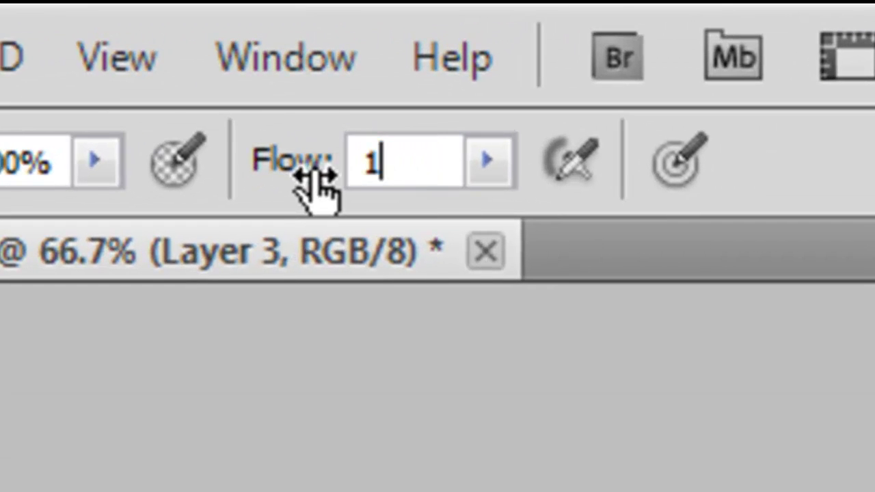
key("Return")
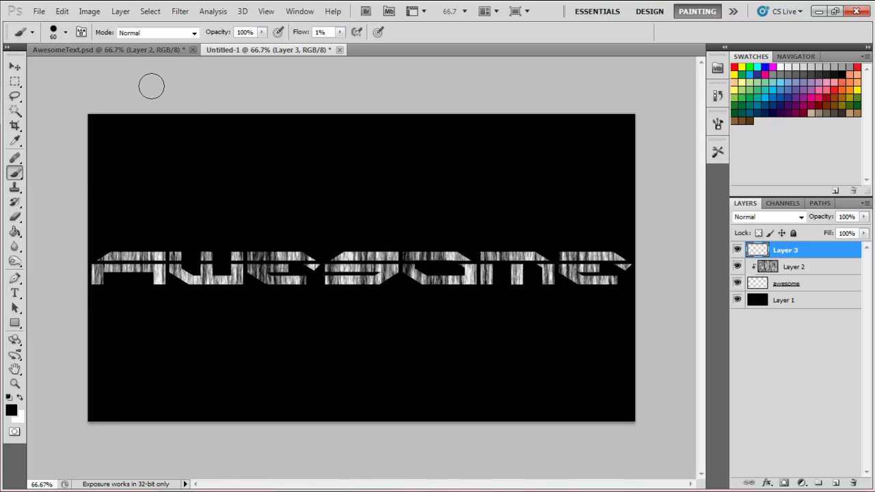
- Enlarge the brush to 98 px and bring up the foreground colour settings
left_click(65, 32)
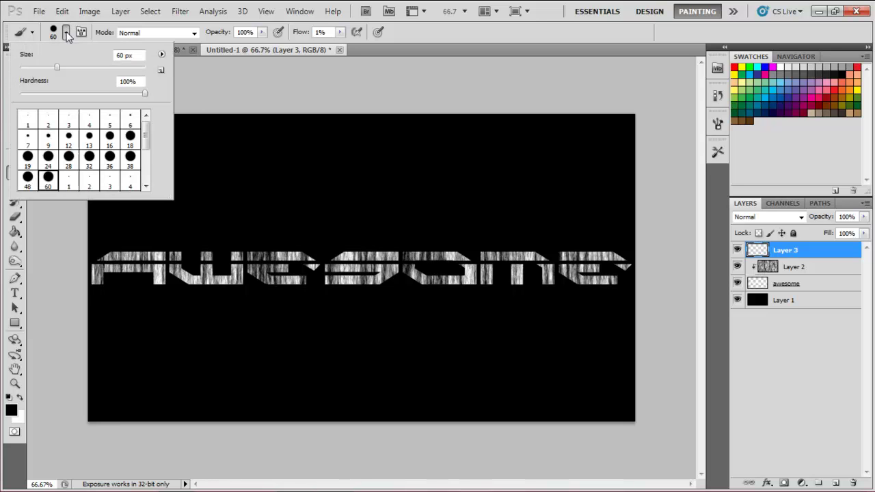
left_click_drag(58, 67, 67, 66)
left_click(65, 32)
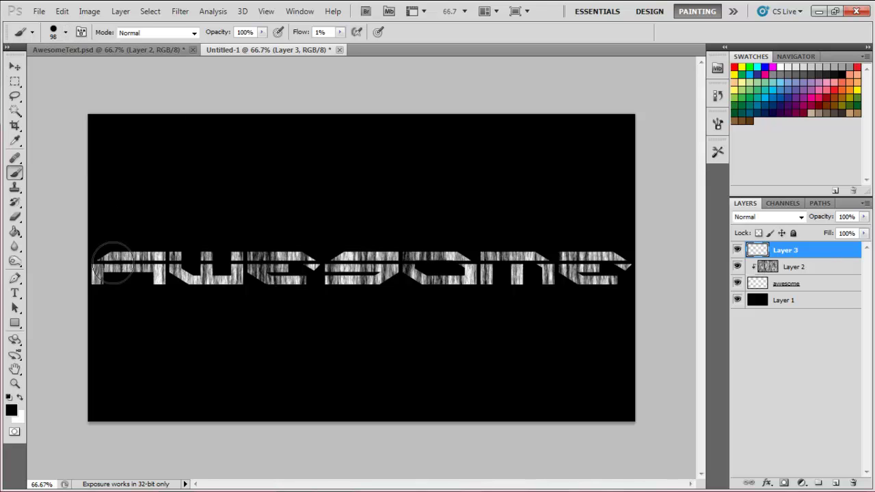
left_click(12, 410)
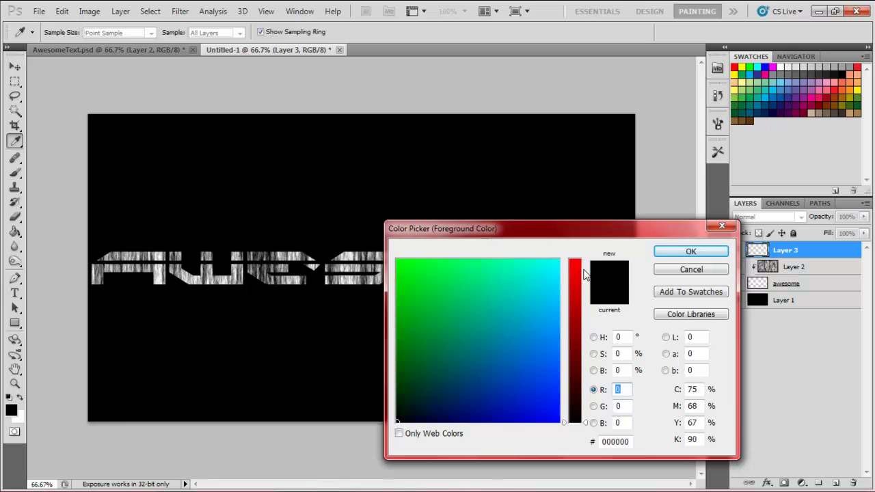
- Set the foreground to red and brush a soft red glow over the letter A
type("255")
left_click(690, 251)
key("b")
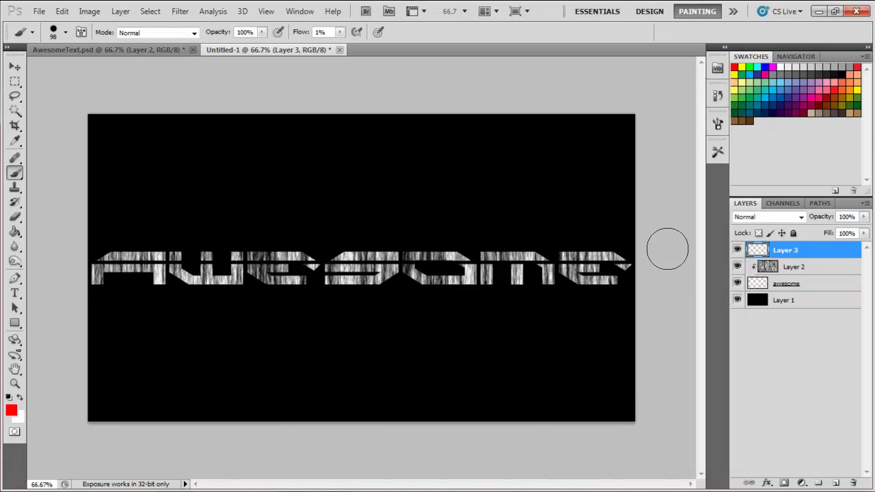
mouse_move(97, 264)
left_mouse_down()
mouse_move(101, 285)
mouse_move(99, 226)
mouse_move(106, 292)
mouse_move(105, 242)
mouse_move(111, 283)
mouse_move(121, 286)
mouse_move(127, 223)
mouse_move(140, 287)
mouse_move(148, 233)
mouse_move(151, 302)
mouse_move(143, 302)
mouse_move(126, 232)
mouse_move(118, 244)
mouse_move(97, 246)
mouse_move(108, 276)
mouse_move(152, 273)
mouse_move(158, 305)
mouse_move(145, 279)
mouse_move(145, 230)
mouse_move(140, 282)
mouse_move(96, 280)
left_mouse_up()
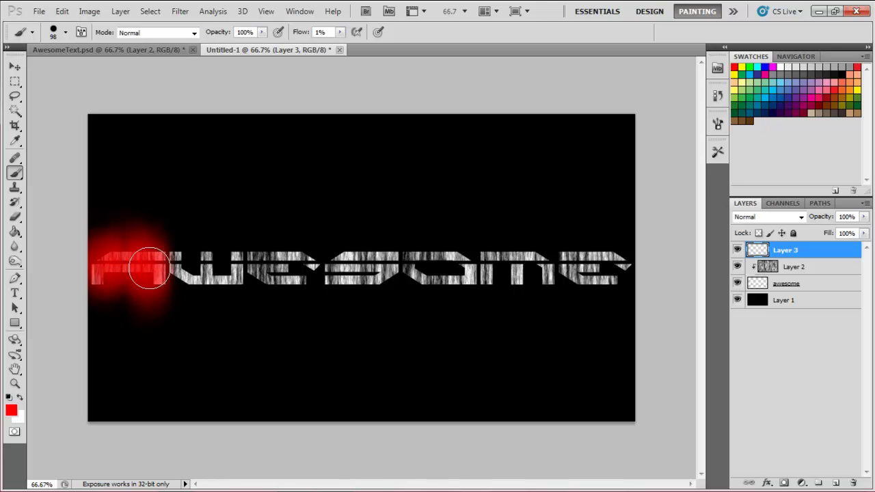
mouse_move(149, 268)
left_mouse_down()
mouse_move(169, 253)
mouse_move(161, 284)
mouse_move(157, 257)
mouse_move(119, 287)
mouse_move(88, 289)
left_mouse_up()
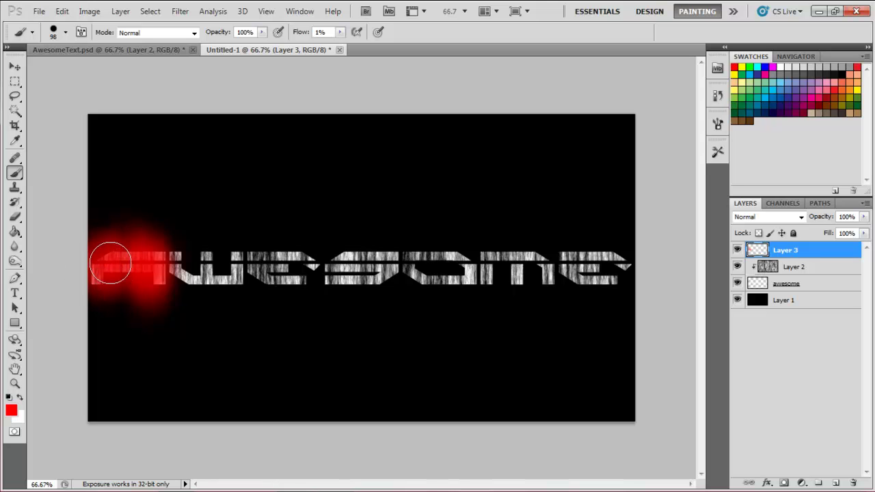
- Switch to orange-red ff4a00 and brush a soft glow over the second letter
left_click(11, 411)
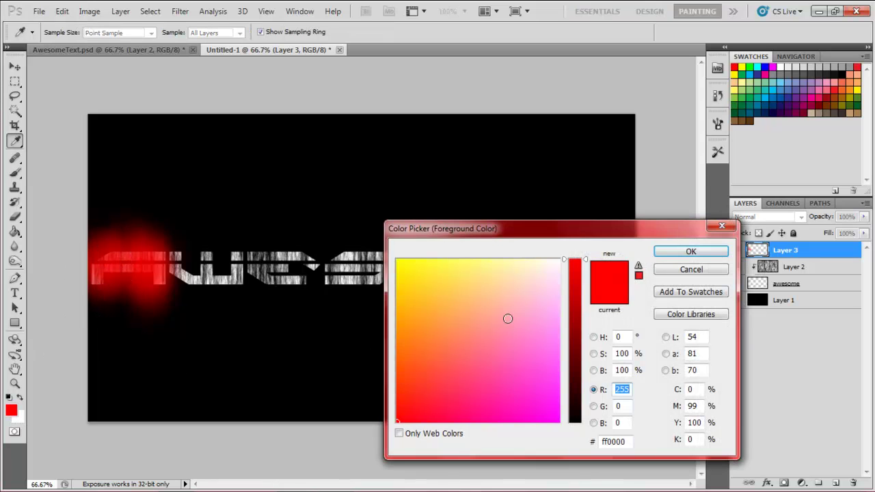
left_click_drag(412, 374, 378, 374)
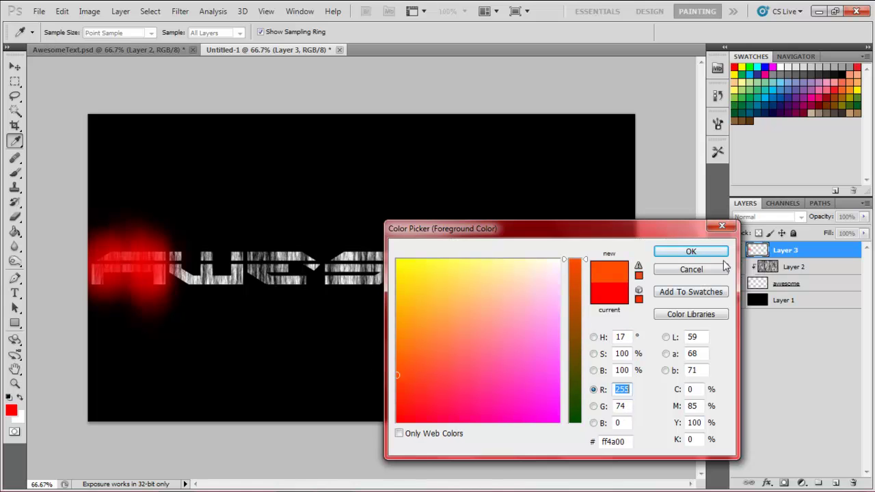
left_click(690, 252)
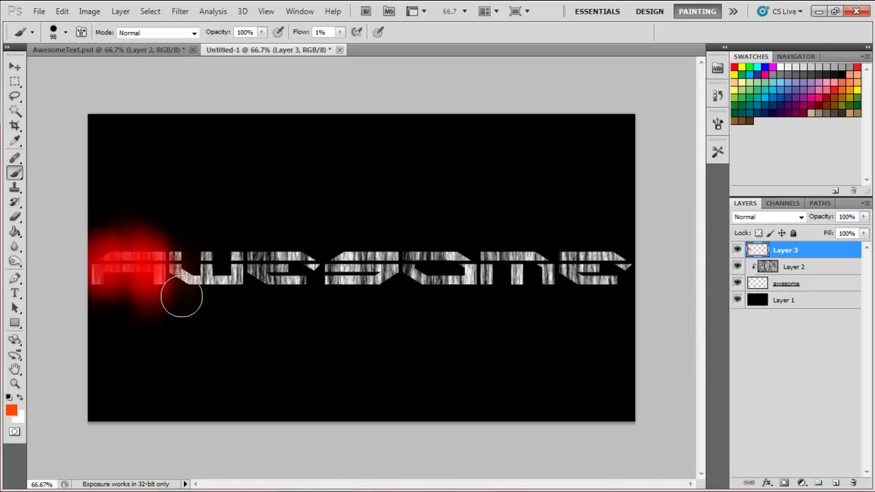
mouse_move(179, 276)
left_mouse_down()
mouse_move(188, 255)
mouse_move(177, 227)
mouse_move(182, 295)
mouse_move(175, 233)
mouse_move(179, 289)
mouse_move(180, 235)
mouse_move(194, 311)
mouse_move(192, 238)
mouse_move(197, 281)
mouse_move(201, 239)
mouse_move(194, 277)
mouse_move(201, 265)
mouse_move(192, 238)
mouse_move(192, 271)
mouse_move(185, 239)
mouse_move(201, 286)
mouse_move(202, 264)
mouse_move(203, 291)
mouse_move(198, 240)
mouse_move(203, 297)
mouse_move(188, 263)
left_mouse_up()
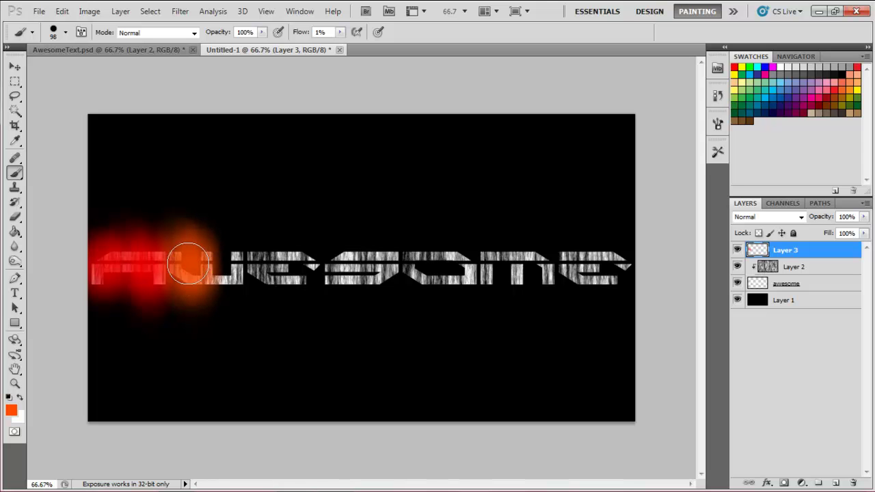
- Choose yellow ffff00 and brush a widening soft yellow glow over the third letter
left_click(11, 410)
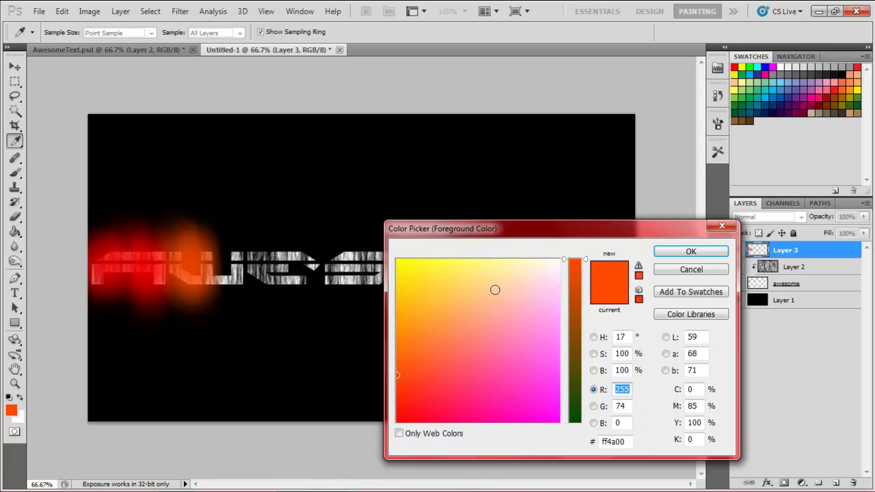
left_click_drag(494, 289, 304, 163)
left_click(714, 253)
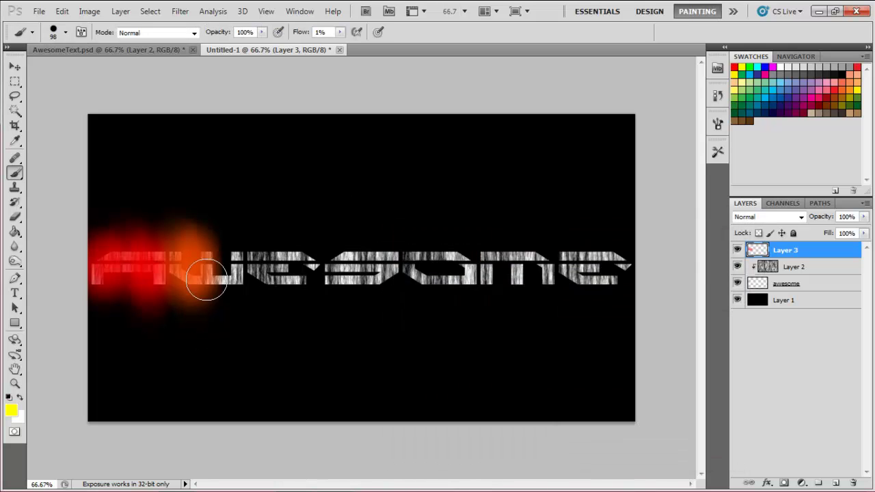
mouse_move(212, 250)
left_mouse_down()
mouse_move(248, 233)
mouse_move(234, 266)
mouse_move(238, 280)
mouse_move(245, 274)
mouse_move(240, 266)
mouse_move(238, 288)
mouse_move(234, 242)
mouse_move(238, 284)
left_mouse_up()
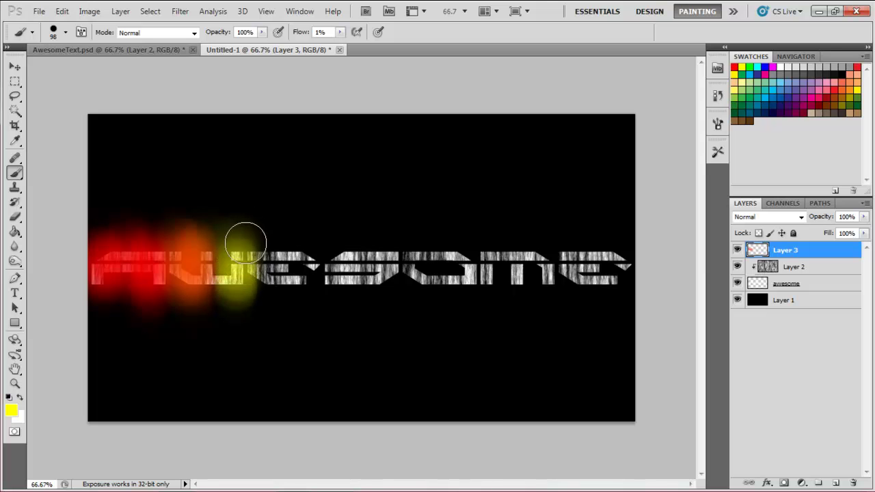
mouse_move(255, 283)
left_mouse_down()
mouse_move(265, 291)
mouse_move(266, 254)
left_mouse_up()
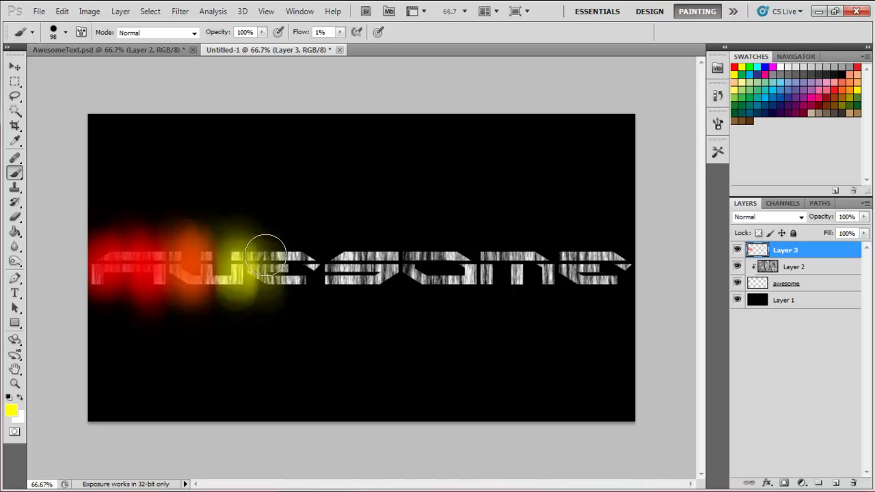
mouse_move(273, 286)
left_mouse_down()
mouse_move(279, 241)
mouse_move(287, 300)
mouse_move(291, 270)
mouse_move(288, 300)
mouse_move(281, 247)
mouse_move(257, 264)
mouse_move(255, 282)
mouse_move(250, 248)
mouse_move(251, 296)
left_mouse_up()
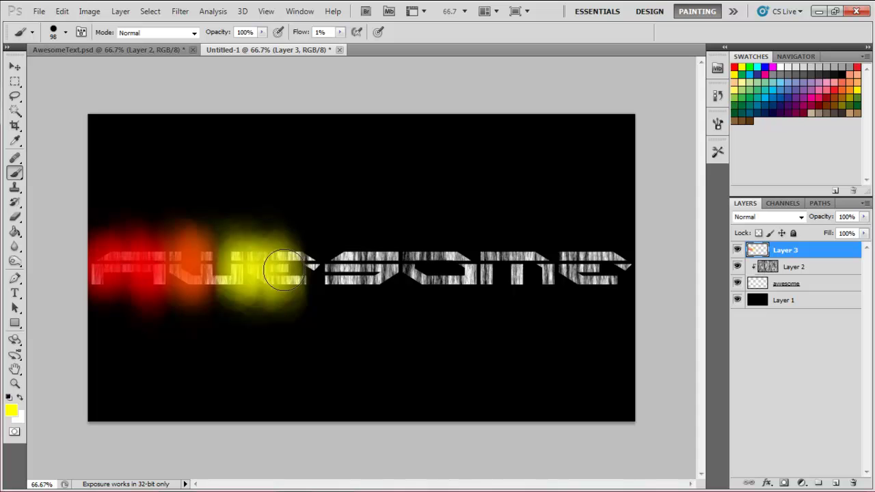
key("i")
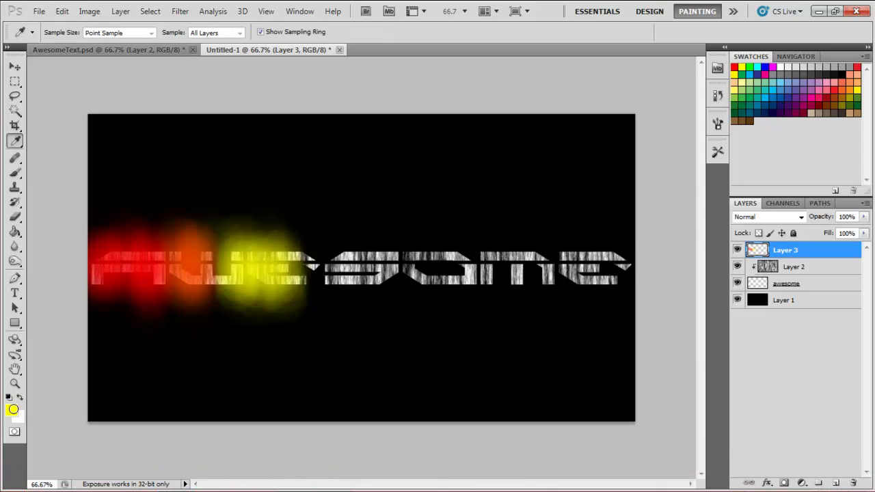
left_click(13, 409)
- Brush a green glow over the fourth letter and a cyan glow over the fifth
type("0")
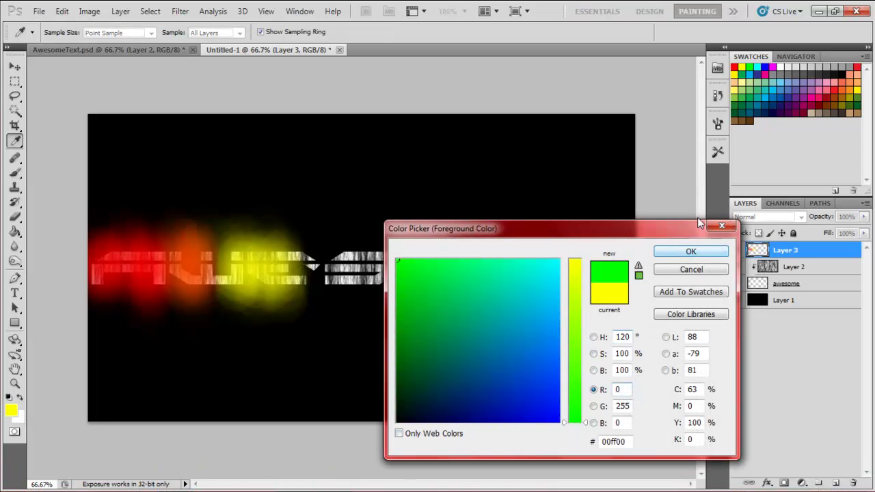
left_click(689, 253)
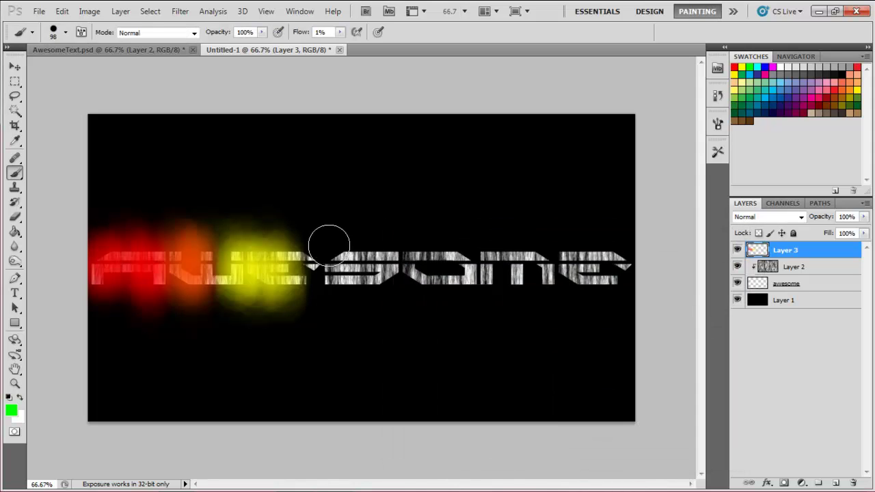
mouse_move(318, 243)
left_mouse_down()
mouse_move(321, 287)
mouse_move(321, 254)
mouse_move(323, 277)
mouse_move(329, 255)
mouse_move(331, 284)
mouse_move(331, 244)
mouse_move(333, 293)
mouse_move(350, 225)
mouse_move(352, 286)
mouse_move(368, 293)
mouse_move(361, 245)
mouse_move(363, 283)
mouse_move(369, 271)
mouse_move(373, 288)
mouse_move(373, 261)
mouse_move(365, 247)
mouse_move(328, 275)
mouse_move(344, 298)
left_mouse_up()
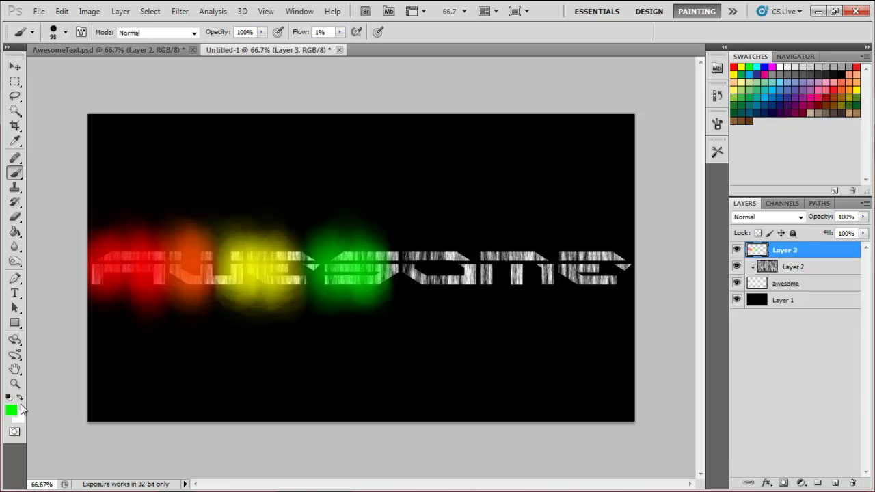
left_click(11, 410)
left_click(574, 349)
left_click(683, 250)
mouse_move(420, 260)
left_mouse_down()
mouse_move(396, 245)
mouse_move(407, 273)
mouse_move(406, 250)
mouse_move(405, 279)
left_mouse_up()
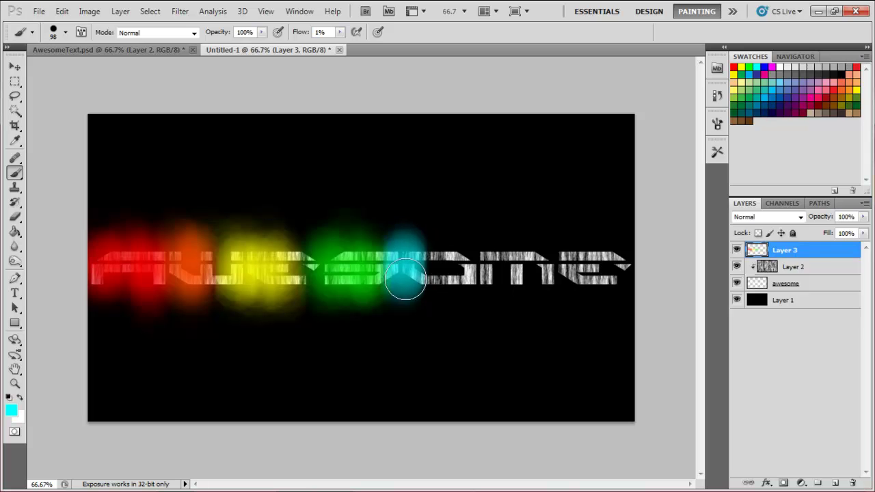
- Switch to blue and brush a blue glow over the M
left_click(11, 409)
left_click(574, 317)
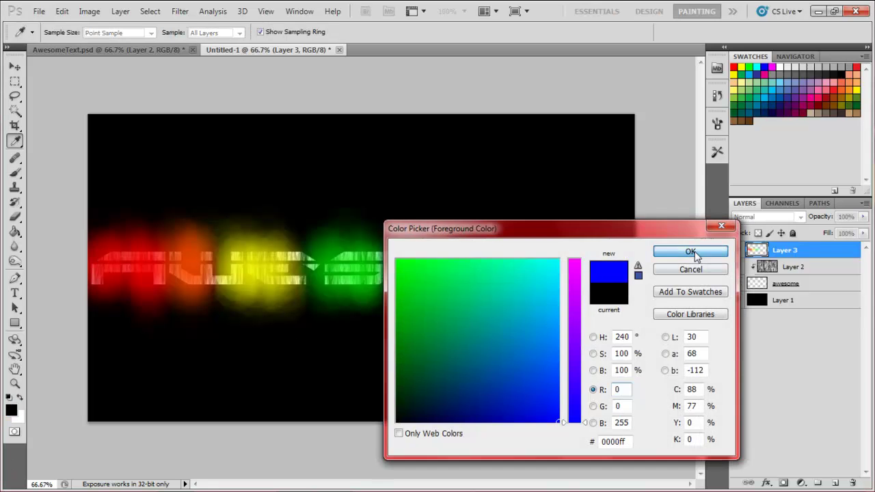
left_click(683, 250)
mouse_move(441, 270)
left_mouse_down()
mouse_move(458, 244)
mouse_move(470, 293)
mouse_move(446, 291)
mouse_move(461, 242)
mouse_move(457, 276)
mouse_move(444, 271)
mouse_move(461, 254)
mouse_move(455, 284)
mouse_move(447, 251)
mouse_move(462, 270)
mouse_move(501, 265)
left_mouse_up()
left_click(11, 410)
left_click(683, 250)
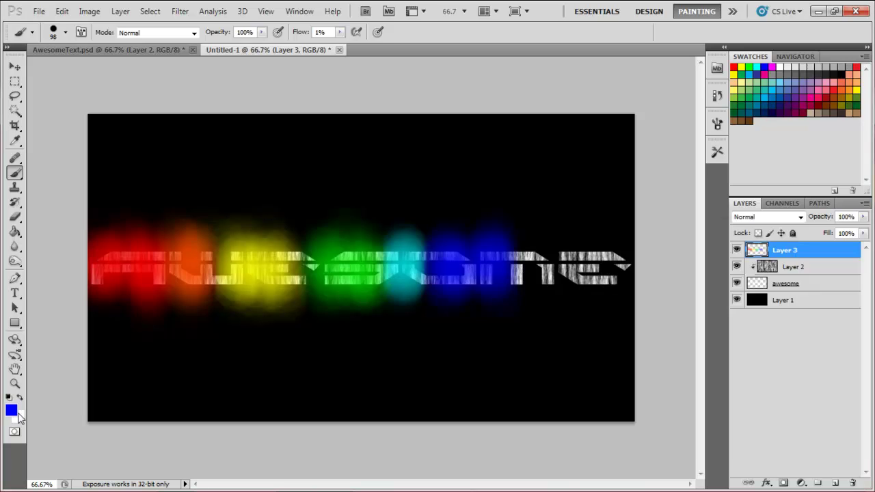
left_click(19, 417)
key("Escape")
- Brush a purple glow over the sixth letter and a magenta glow over the last
left_click(9, 410)
left_click(572, 297)
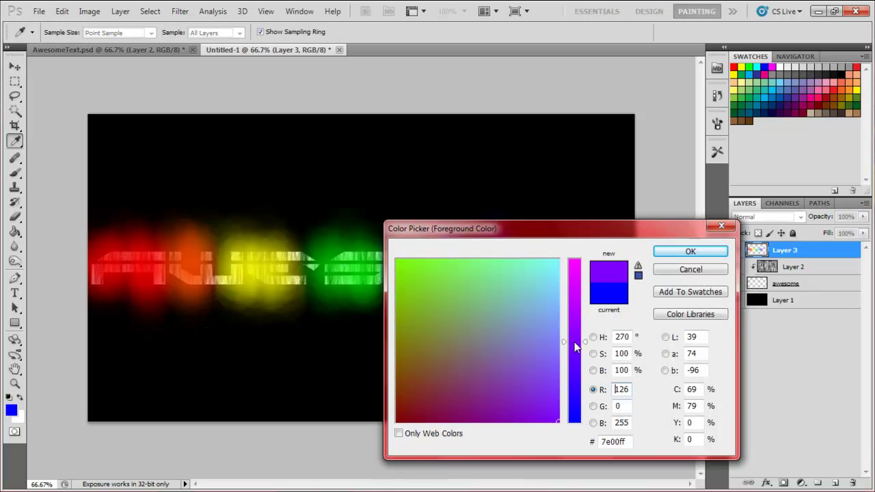
left_click(676, 250)
mouse_move(567, 299)
left_mouse_down()
mouse_move(564, 228)
mouse_move(528, 229)
mouse_move(543, 283)
mouse_move(567, 247)
mouse_move(572, 294)
mouse_move(543, 277)
mouse_move(531, 284)
mouse_move(567, 289)
left_mouse_up()
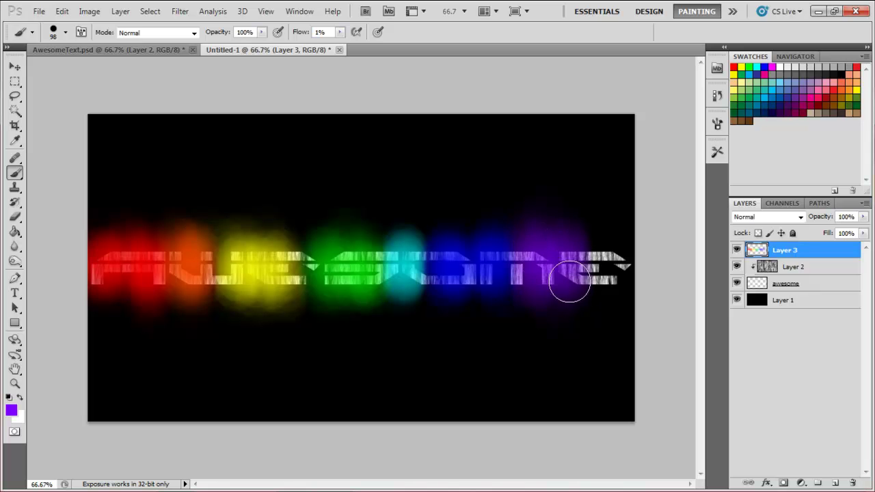
left_click(11, 410)
left_click(573, 266)
left_click(708, 252)
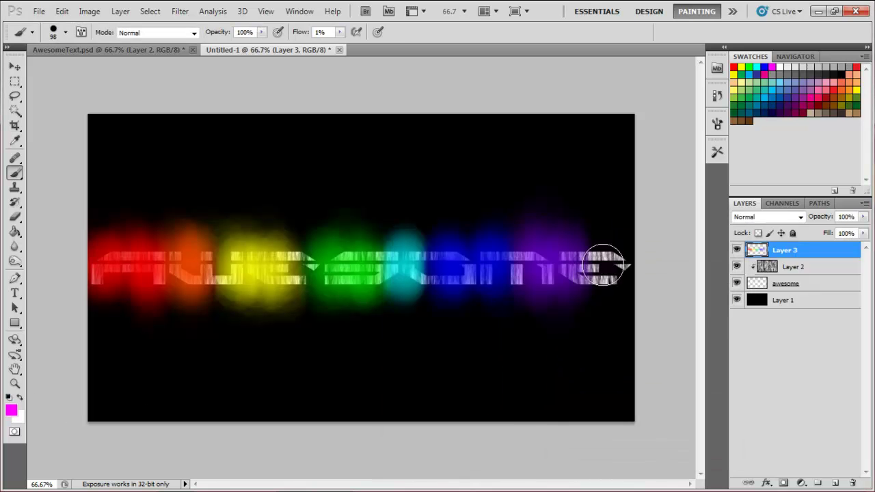
mouse_move(607, 255)
left_mouse_down()
mouse_move(616, 283)
mouse_move(604, 250)
mouse_move(608, 291)
mouse_move(606, 227)
mouse_move(623, 278)
left_mouse_up()
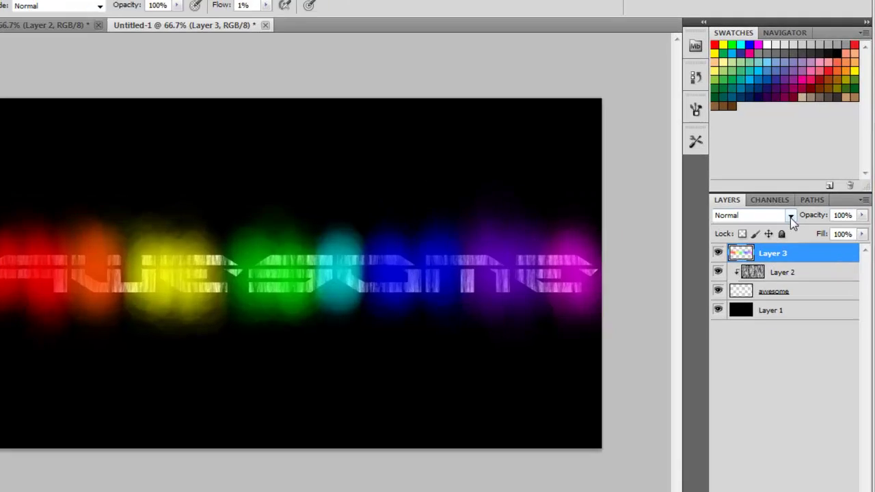
- Set Layer 3 to Color blend mode and clip it to the fibre-textured text layers
left_click(798, 216)
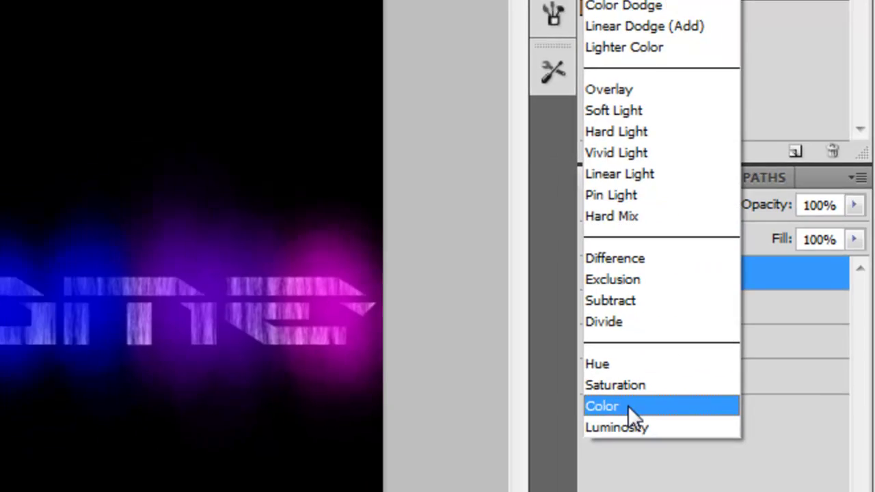
left_click(586, 424)
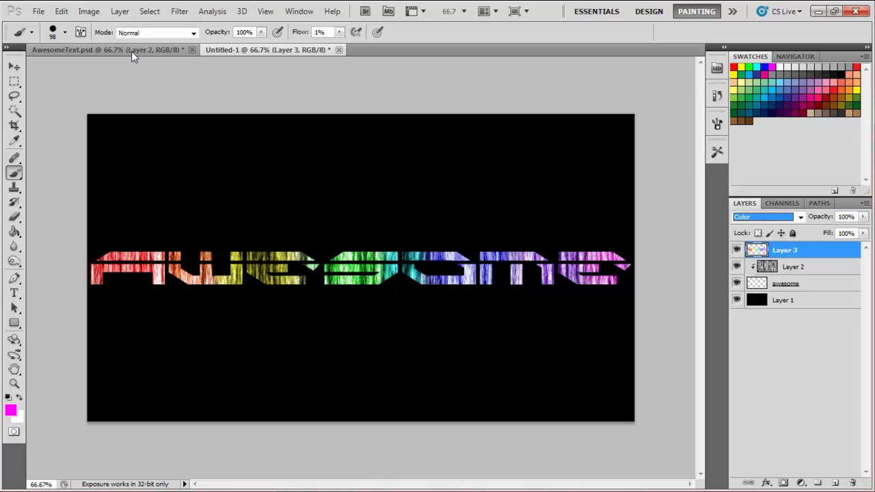
left_click(736, 266)
left_click(736, 266)
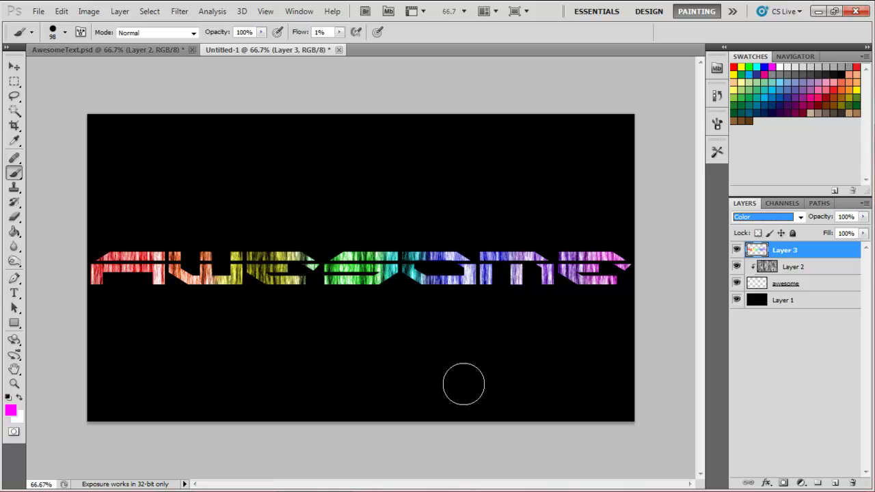
right_click(796, 252)
left_click(728, 339)
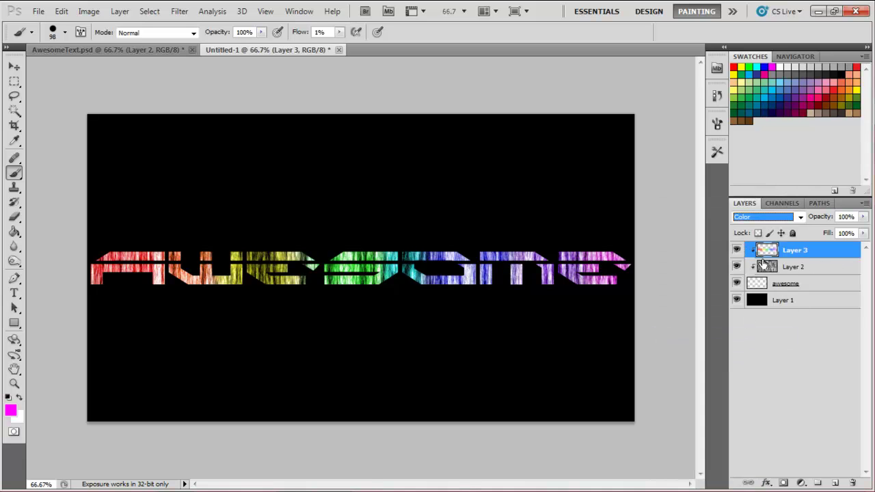
- Select the awesome text layer, try a Radial Blur, then undo it
left_click(803, 285)
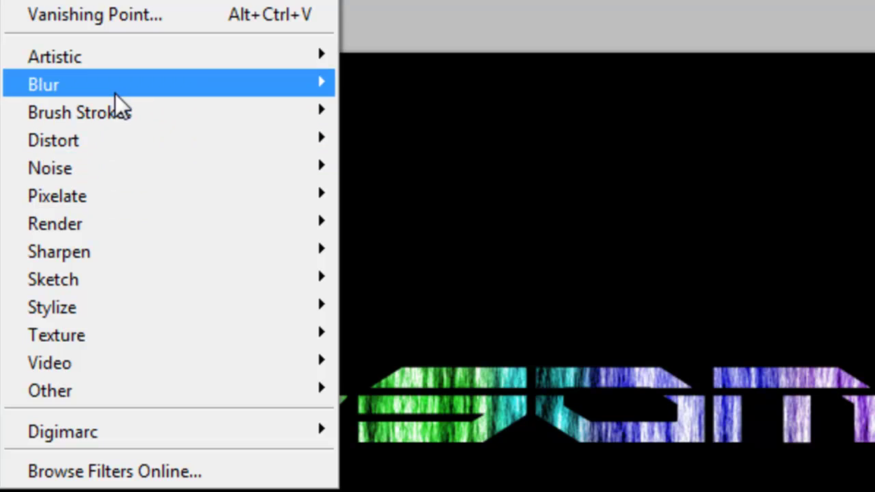
mouse_move(113, 102)
left_click(489, 276)
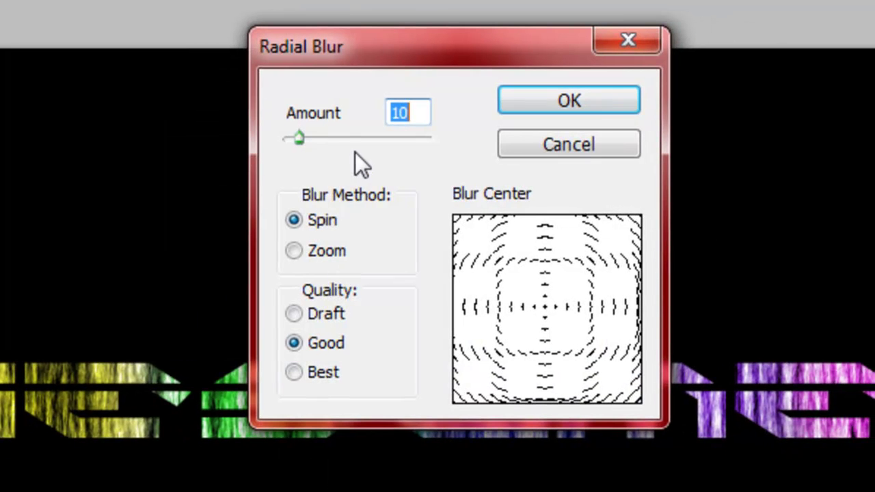
left_click(529, 95)
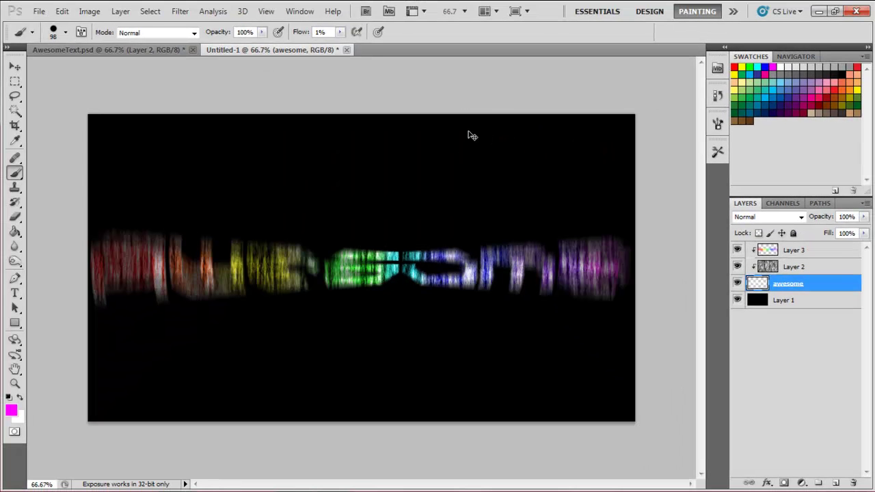
key("ctrl+z")
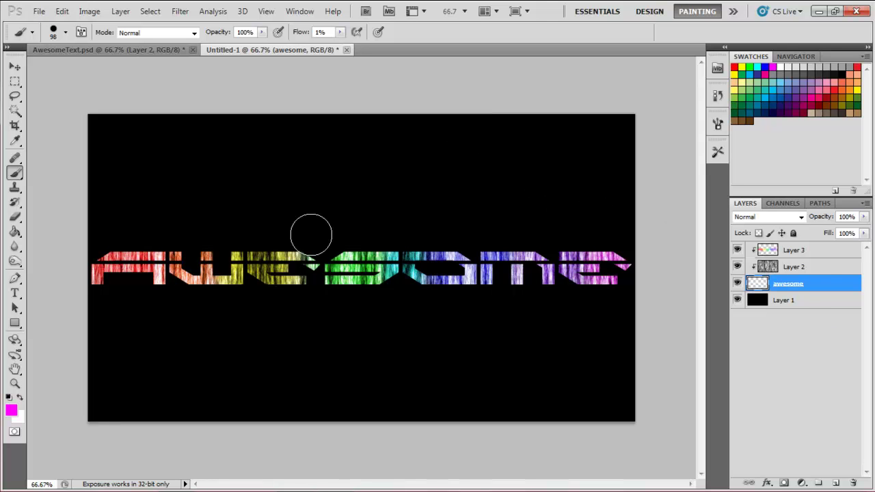
- Apply a Spin Radial Blur of amount 5 and compare with AwesomeText.psd
left_click(179, 11)
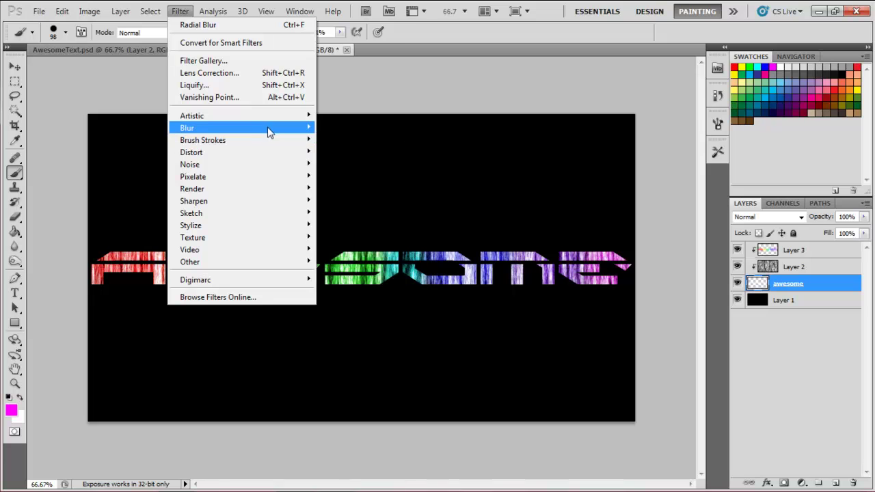
mouse_move(269, 129)
left_click(360, 211)
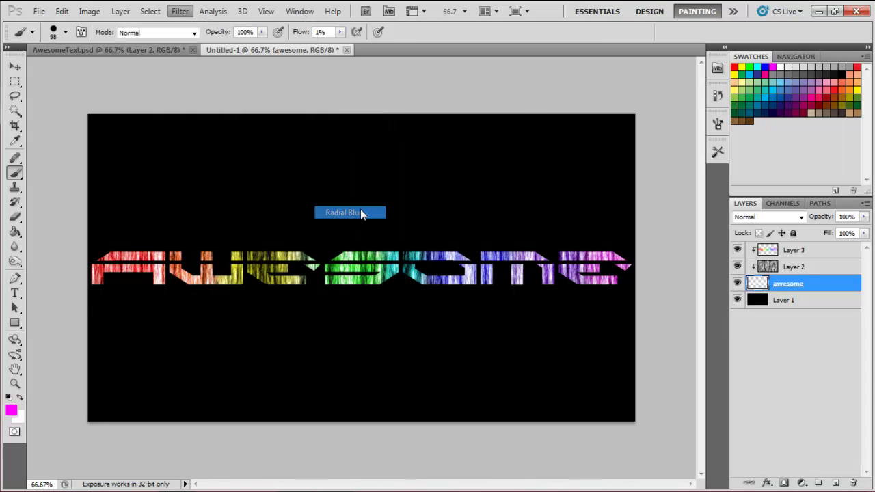
type("5")
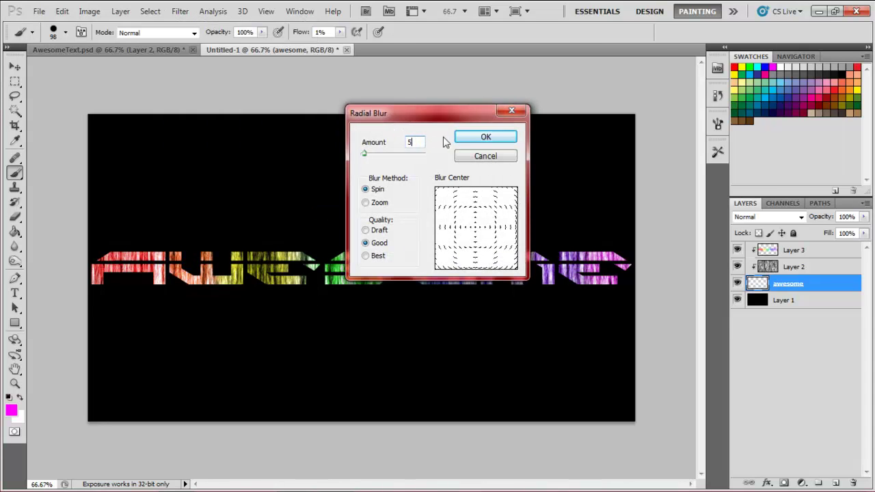
left_click(474, 138)
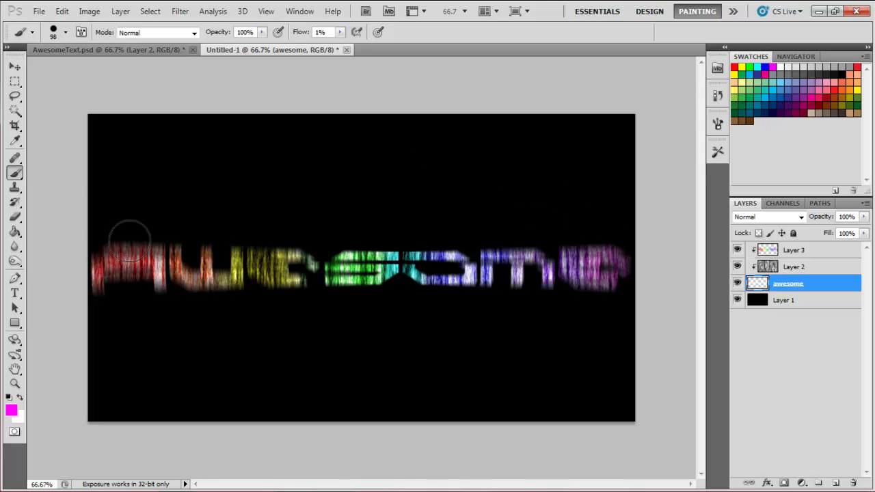
left_click(145, 53)
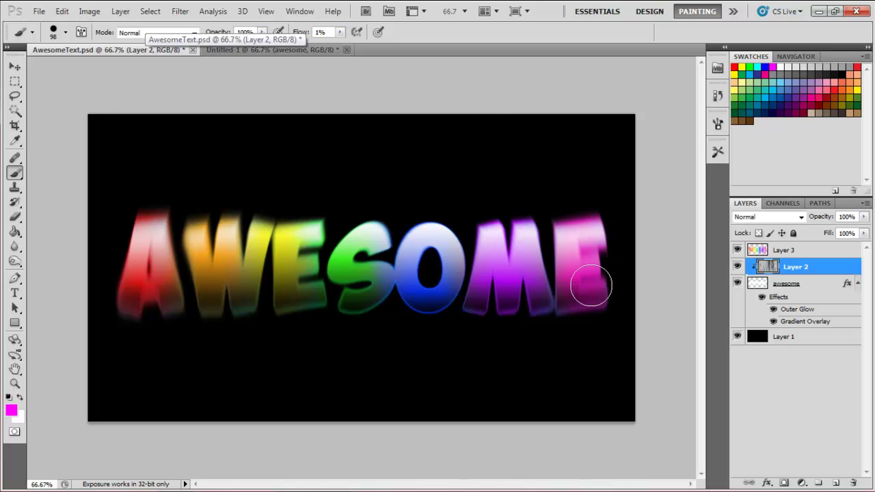
- In Untitled-1, delete Layer 2 and release Layer 3's clipping mask
left_click(241, 50)
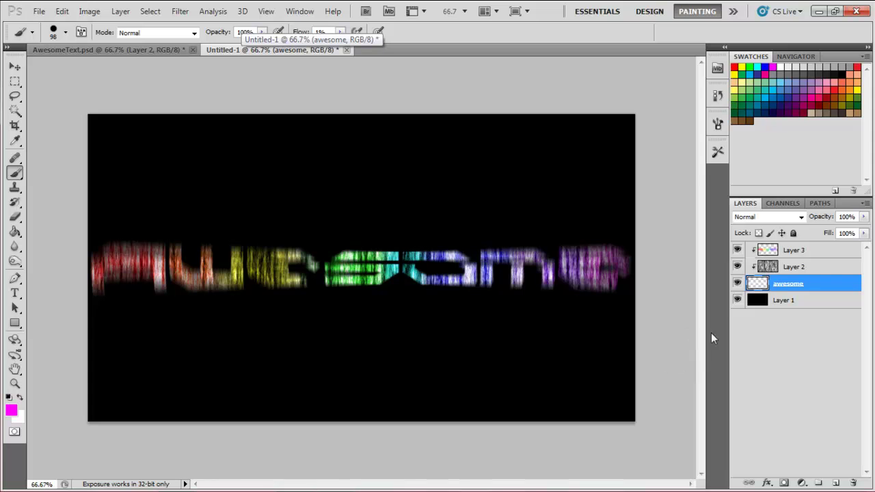
left_click(810, 266)
right_click(811, 265)
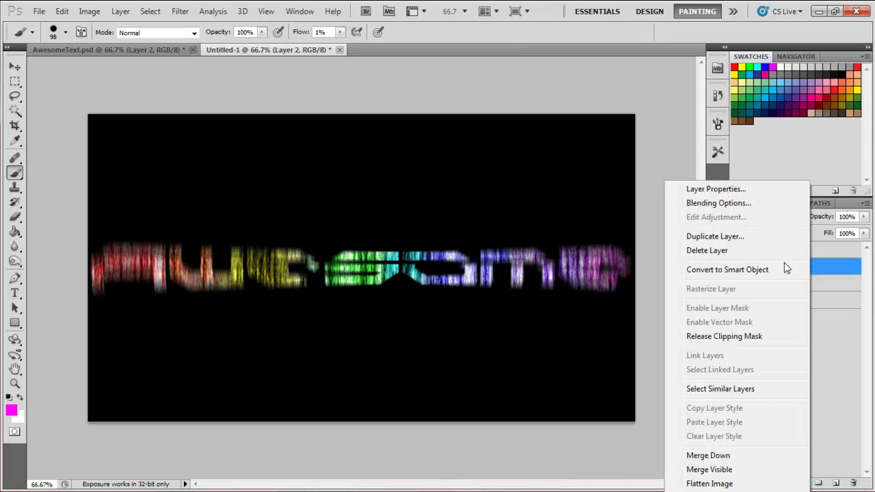
left_click(747, 254)
key("Return")
left_click(812, 251)
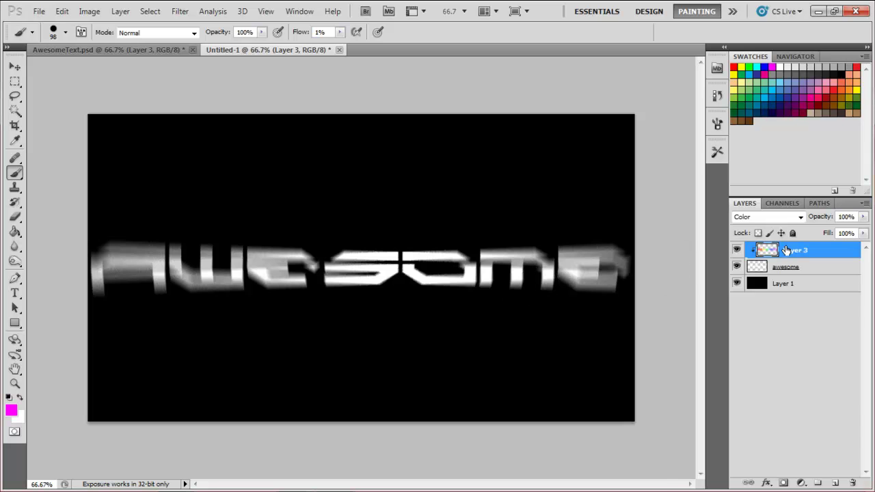
right_click(785, 250)
left_click(711, 338)
- Enable Outer Glow on the awesome layer with the blue colour 0069fe
left_click(784, 272)
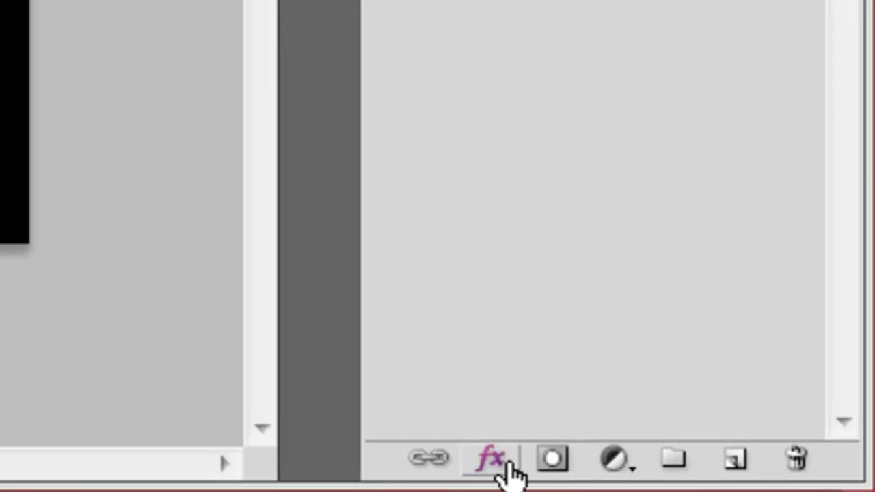
left_click(506, 462)
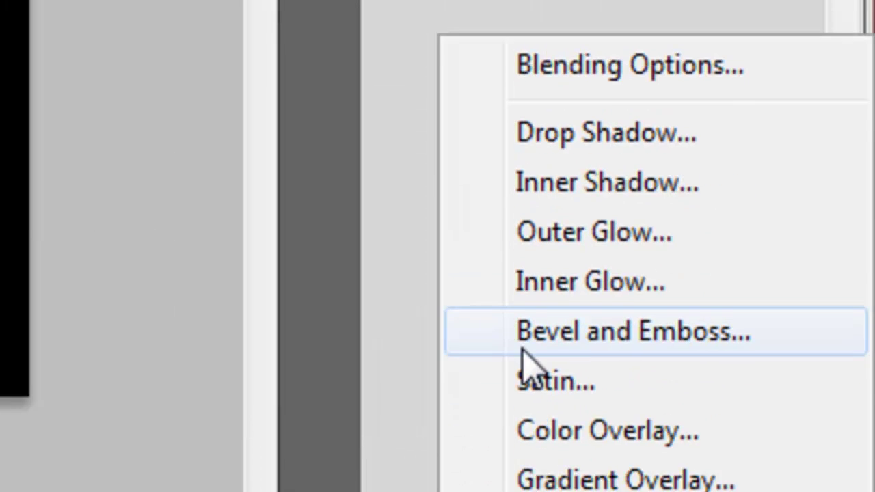
left_click(562, 107)
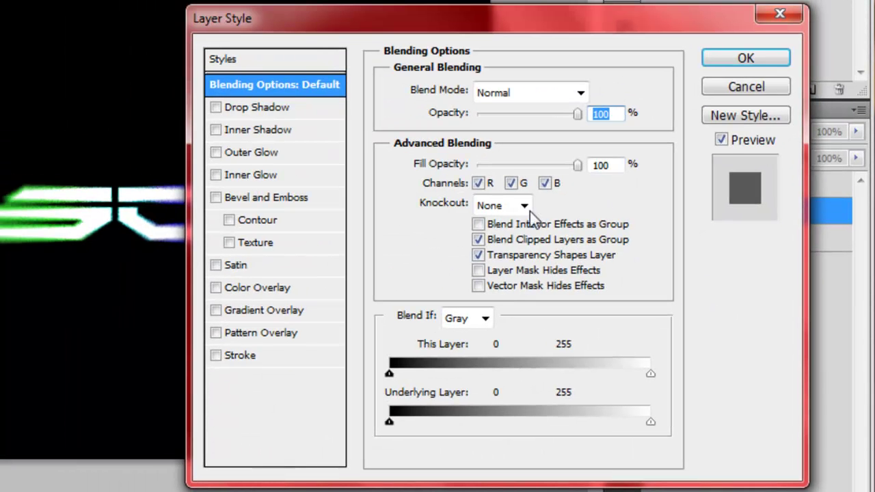
left_click(253, 152)
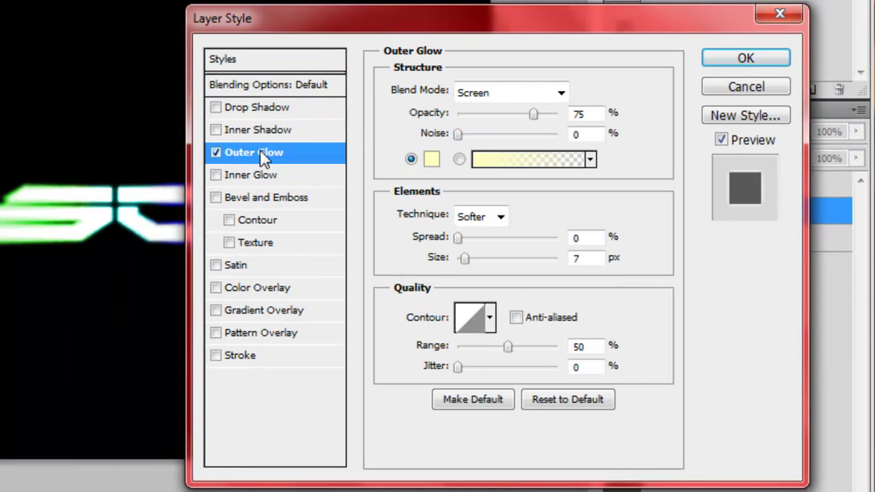
left_click(432, 162)
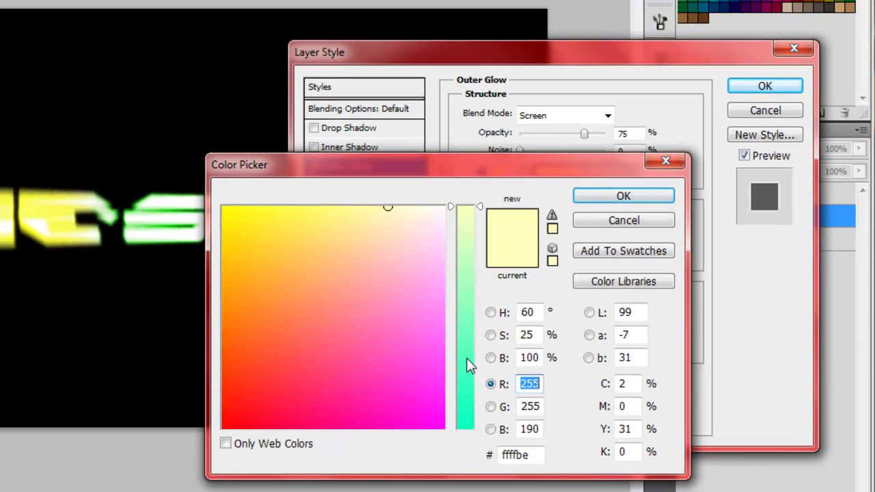
left_click_drag(465, 362, 462, 453)
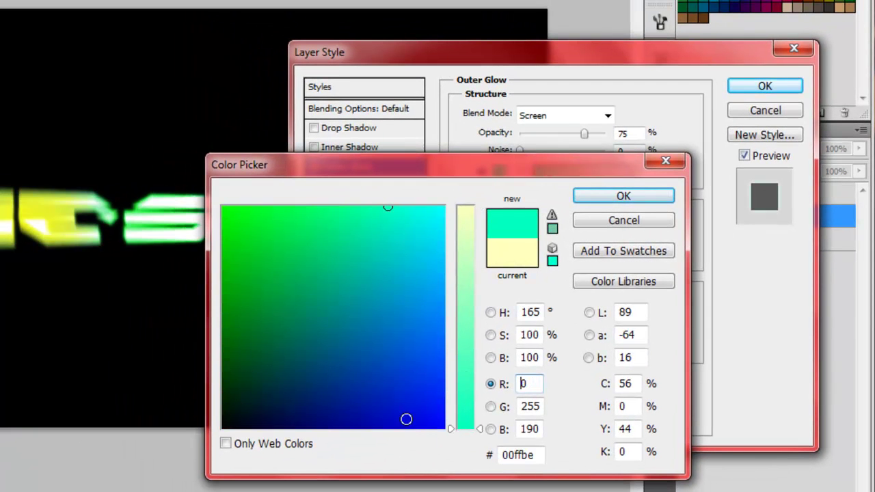
left_click(412, 403)
left_click_drag(422, 385, 443, 337)
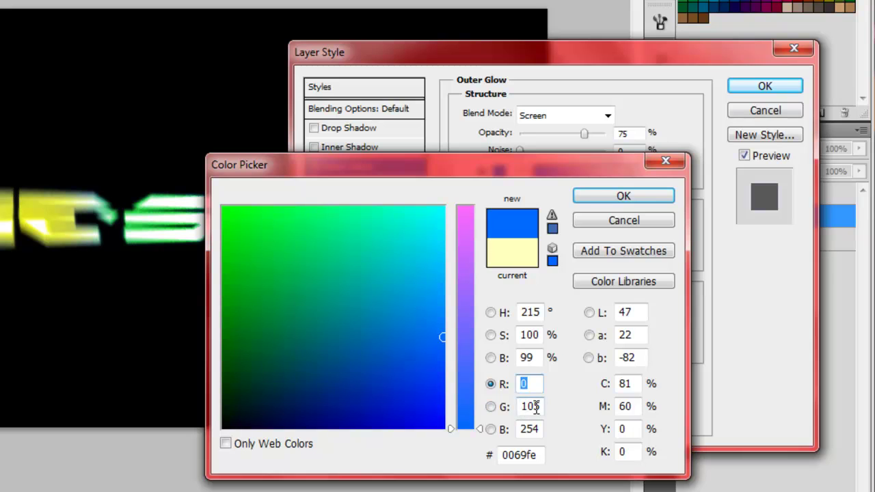
left_click(632, 196)
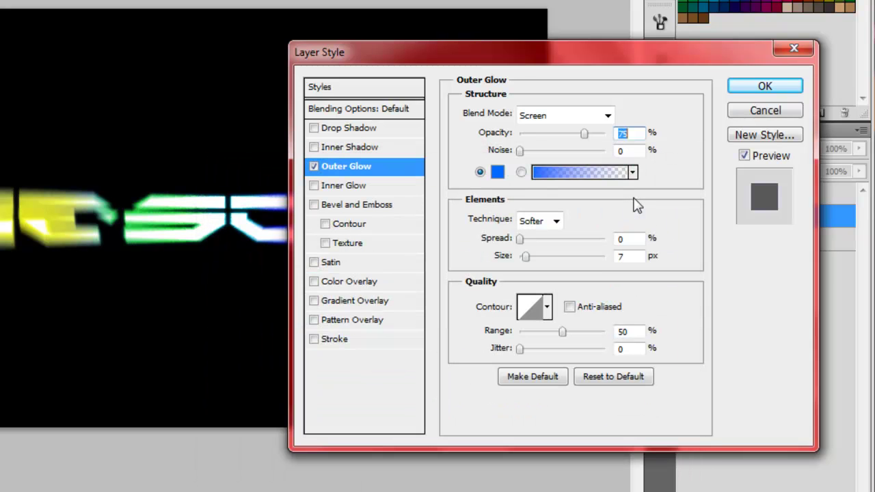
- Give the outer glow a different contour, 1% spread and 24 px size
left_click(547, 308)
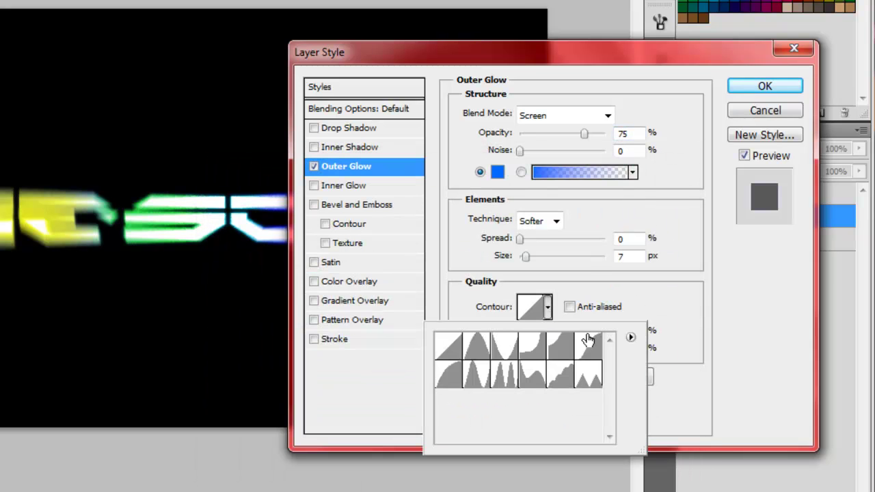
left_click(592, 351)
left_click(623, 308)
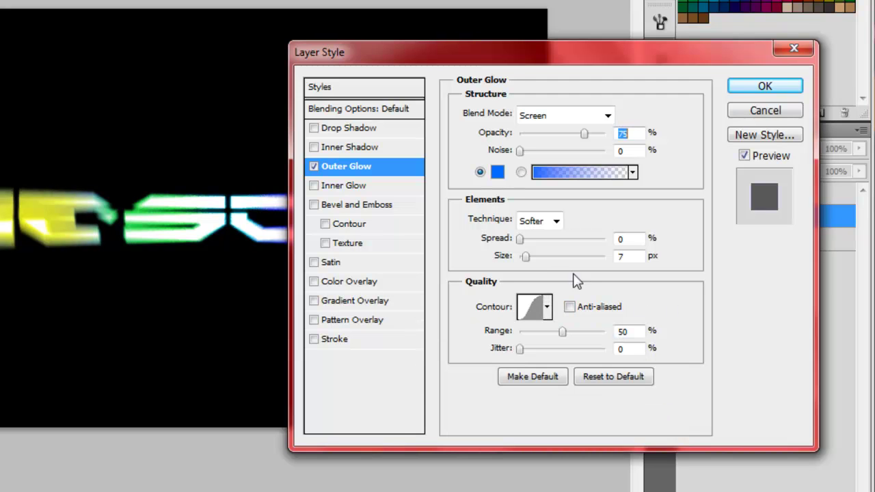
mouse_move(527, 256)
left_mouse_down()
mouse_move(537, 258)
mouse_move(525, 240)
mouse_move(534, 256)
left_mouse_up()
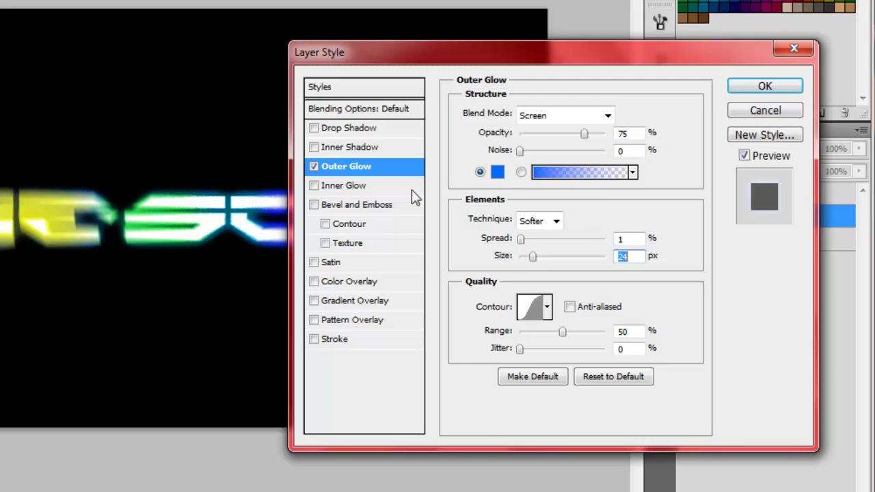
- Turn on a black-to-white 90° Gradient Overlay and apply both layer effects
left_click(380, 301)
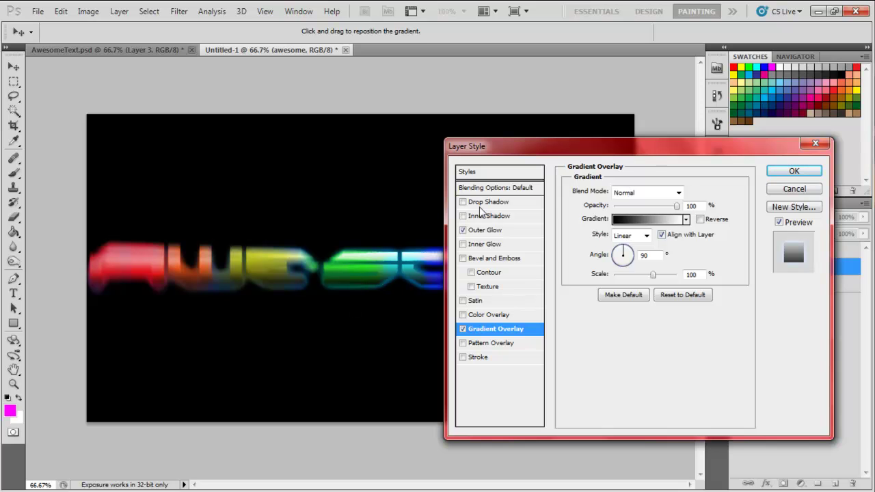
left_click_drag(562, 150, 485, 139)
left_click_drag(497, 110, 500, 101)
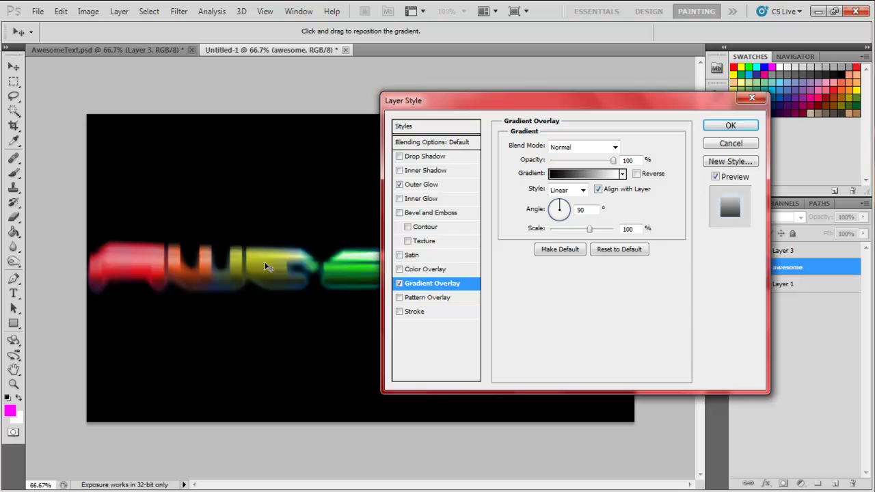
left_click(738, 125)
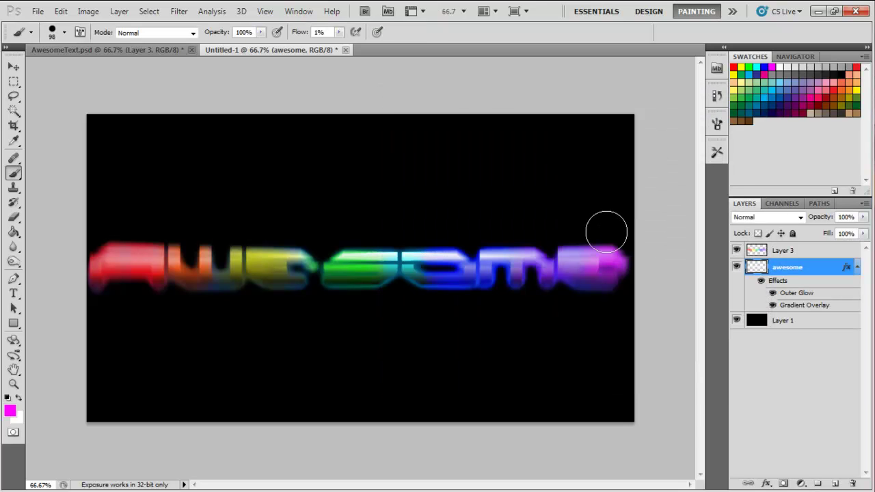
left_click(123, 50)
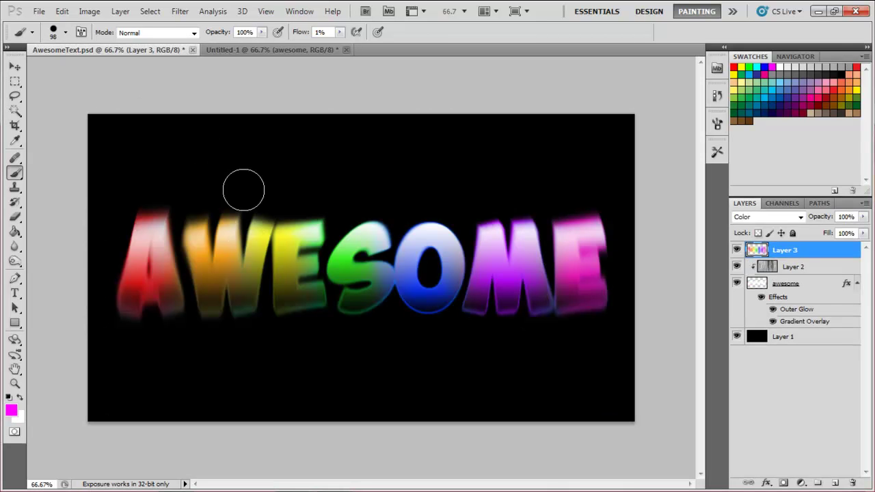
left_click(261, 51)
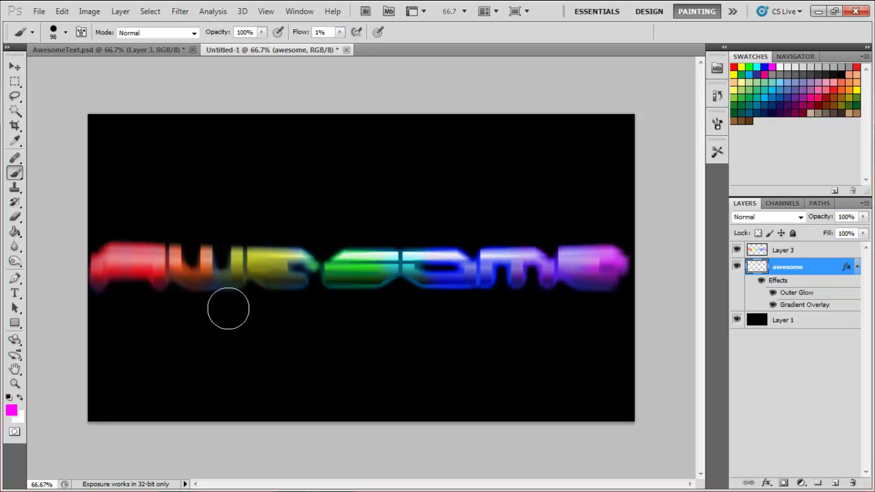